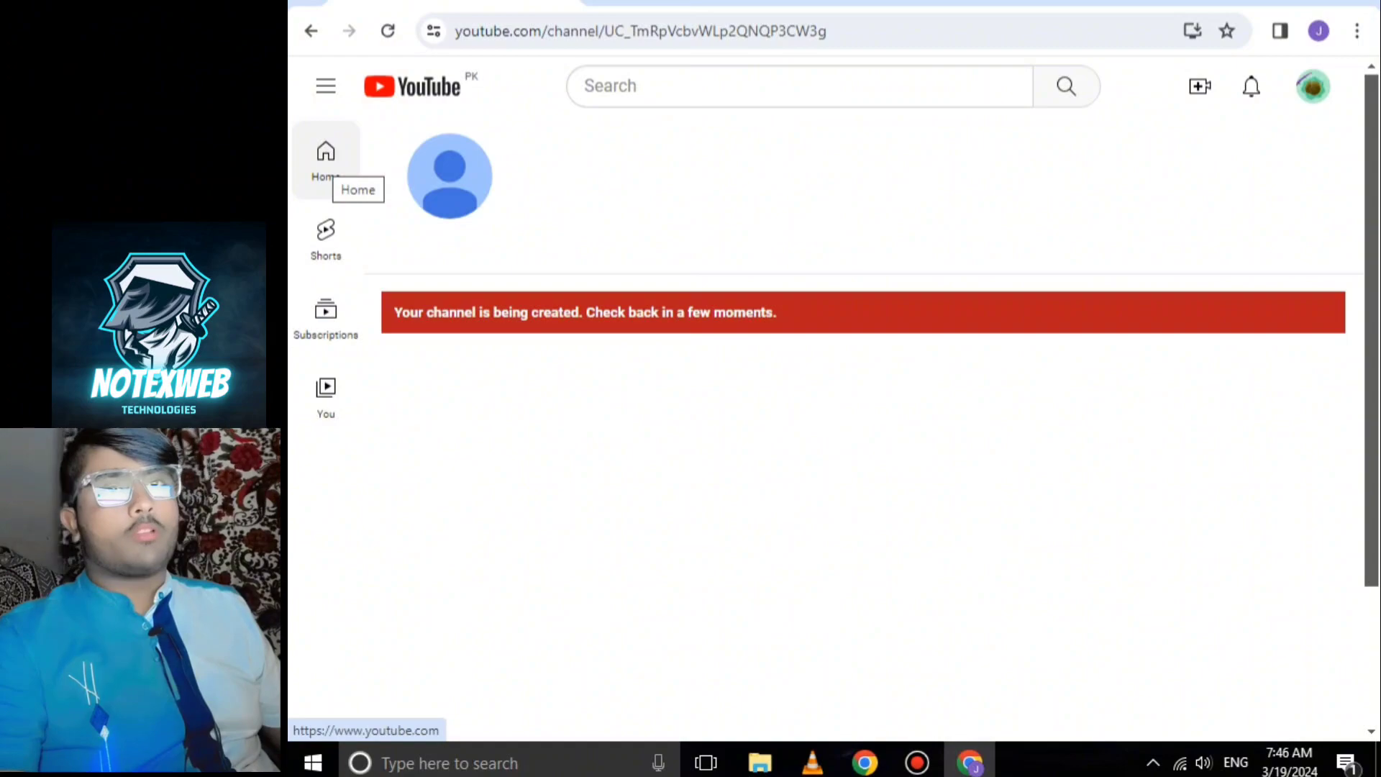
Go to the YouTube home page, open YouTube Studio for the channel and continue past the welcome message.
{"action": "left_click", "coordinate": [327, 86]}
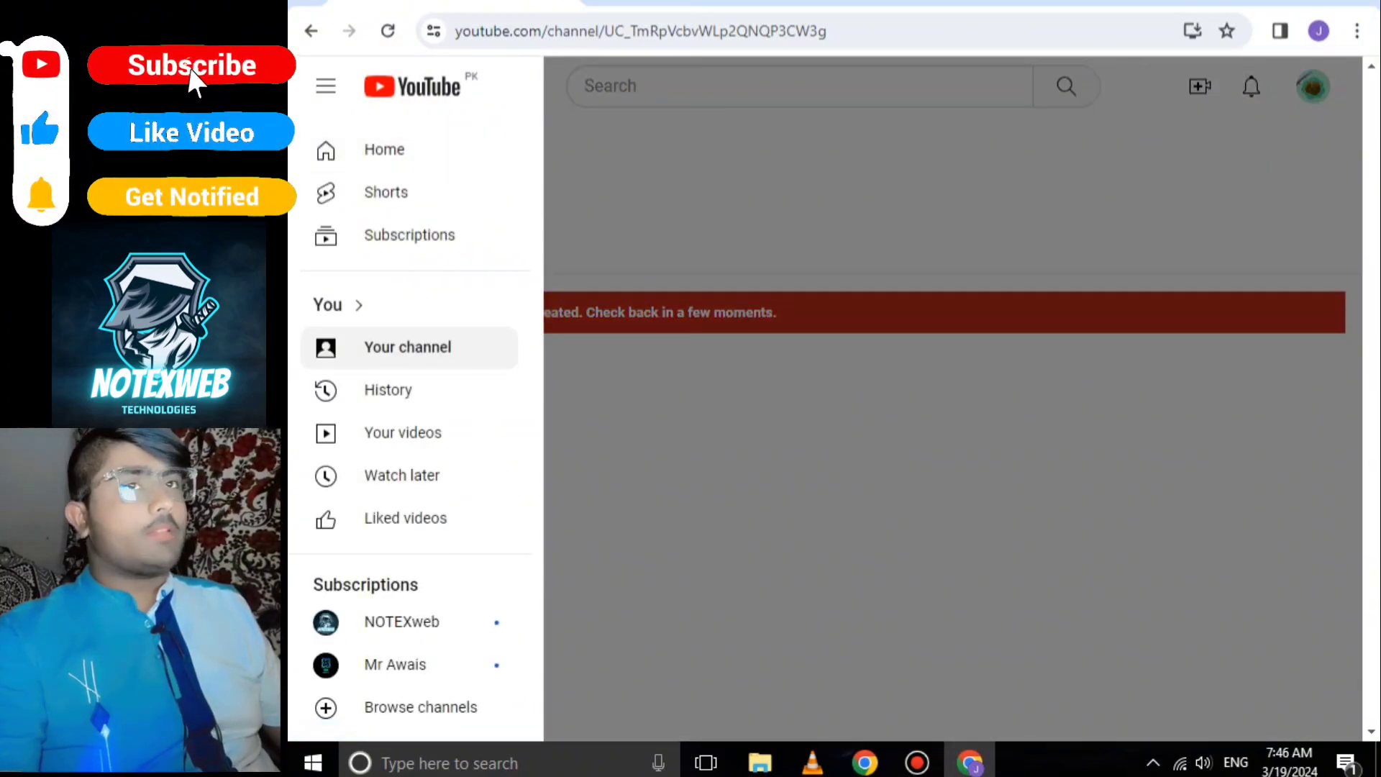
{"action": "key", "text": "Escape"}
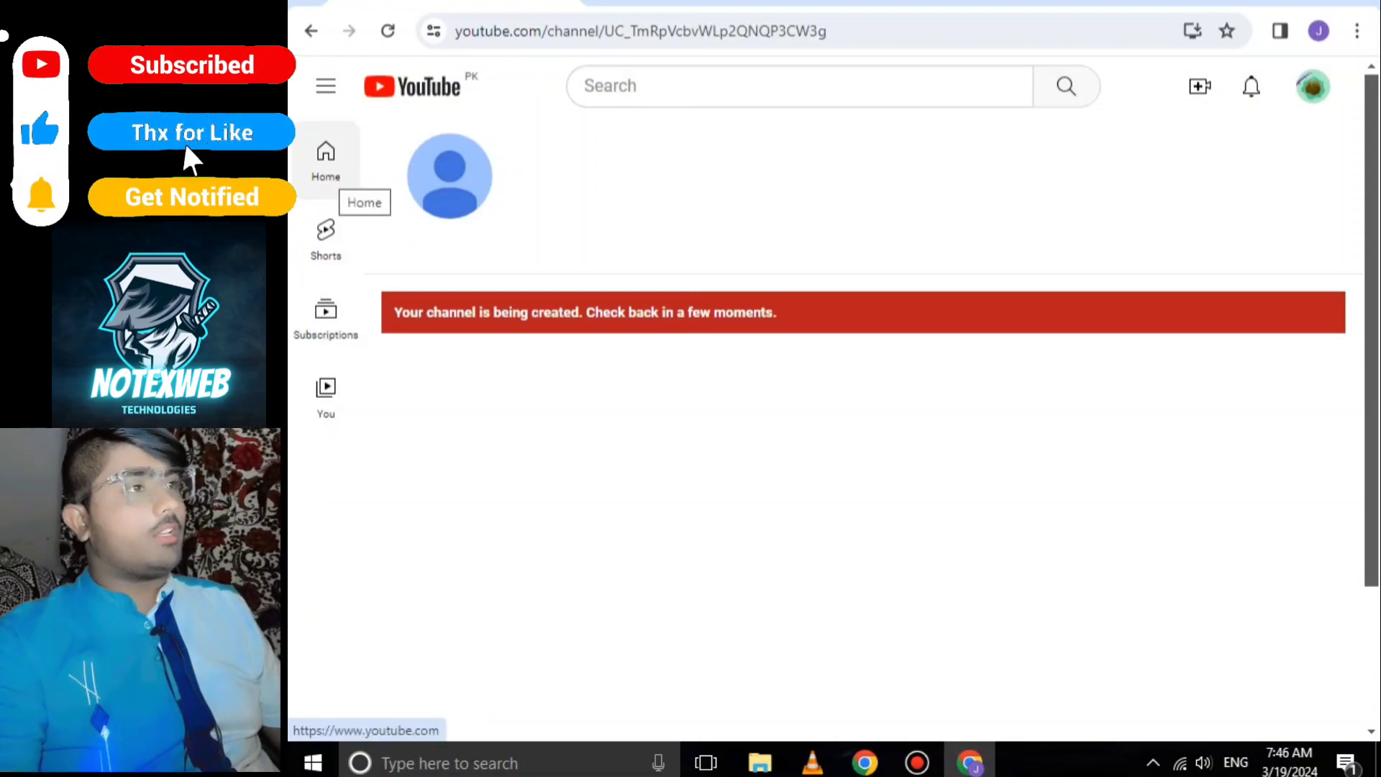
{"action": "left_click", "coordinate": [326, 160]}
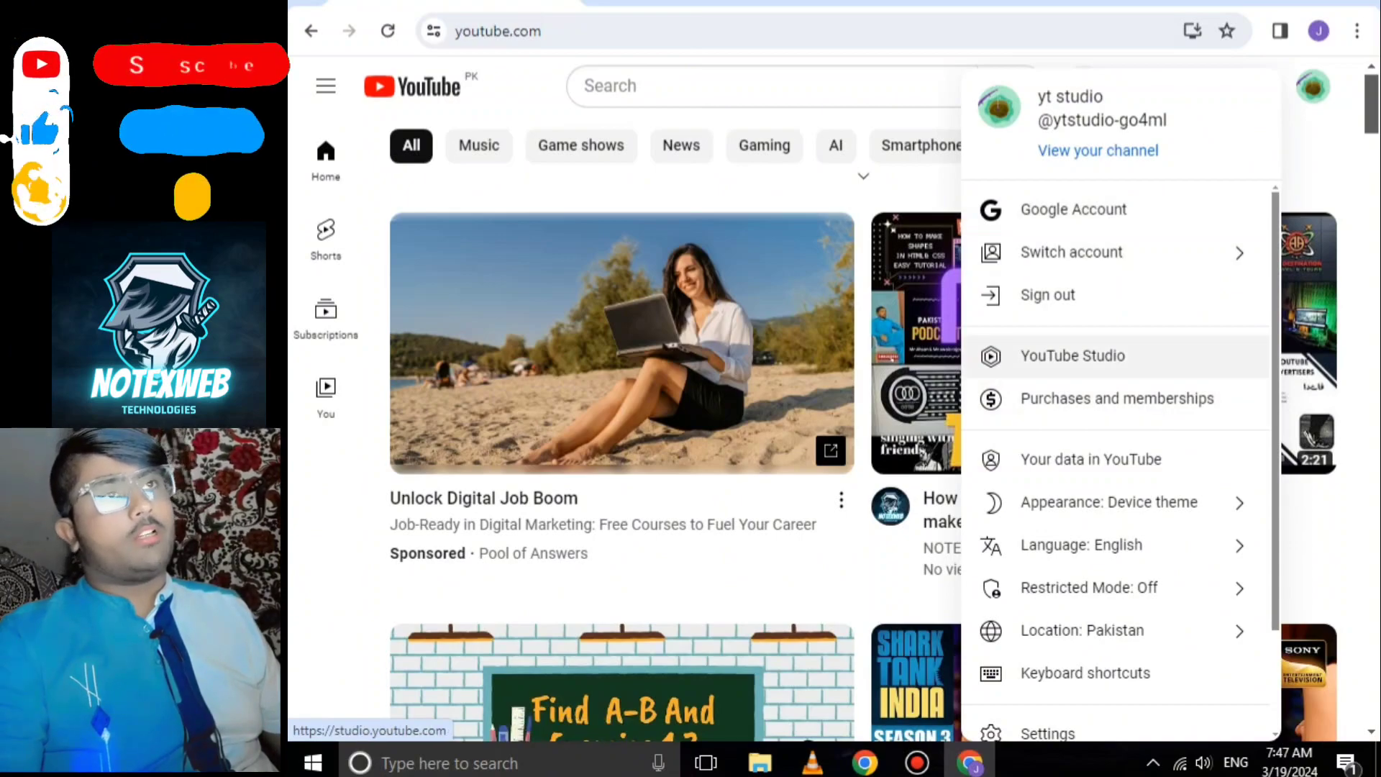
{"action": "left_click", "coordinate": [1073, 355]}
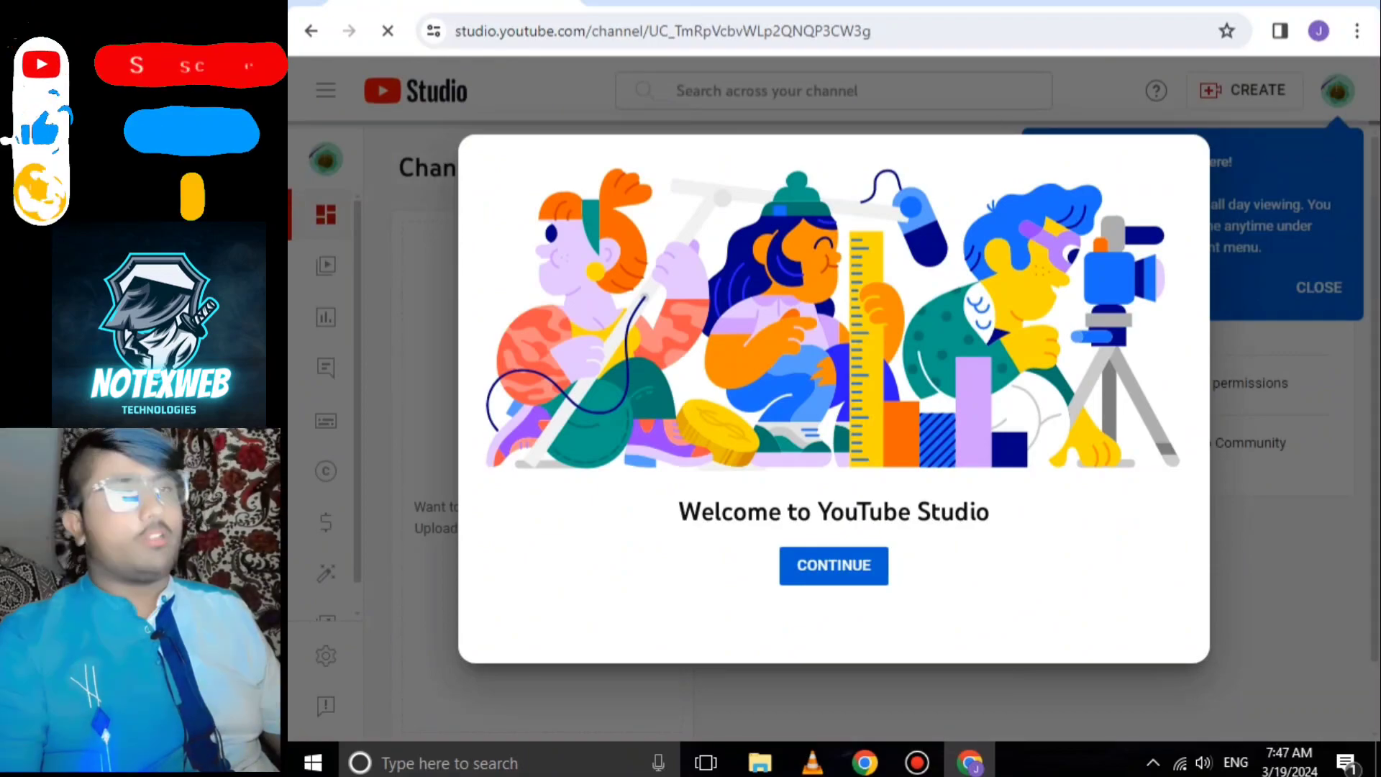
{"action": "key", "text": "Return"}
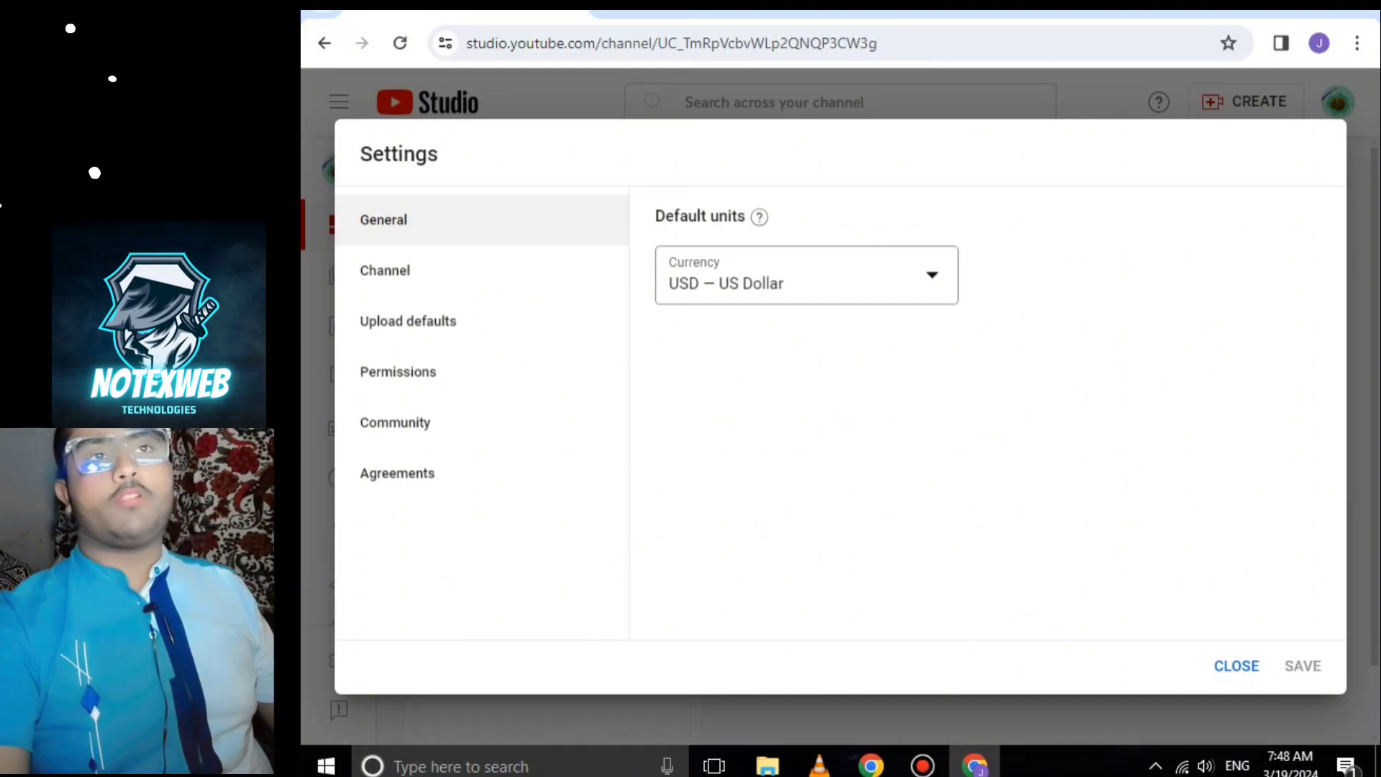
Set the default currency in the general settings to PKR — Pakistani Rupee.
{"action": "left_click", "coordinate": [932, 273]}
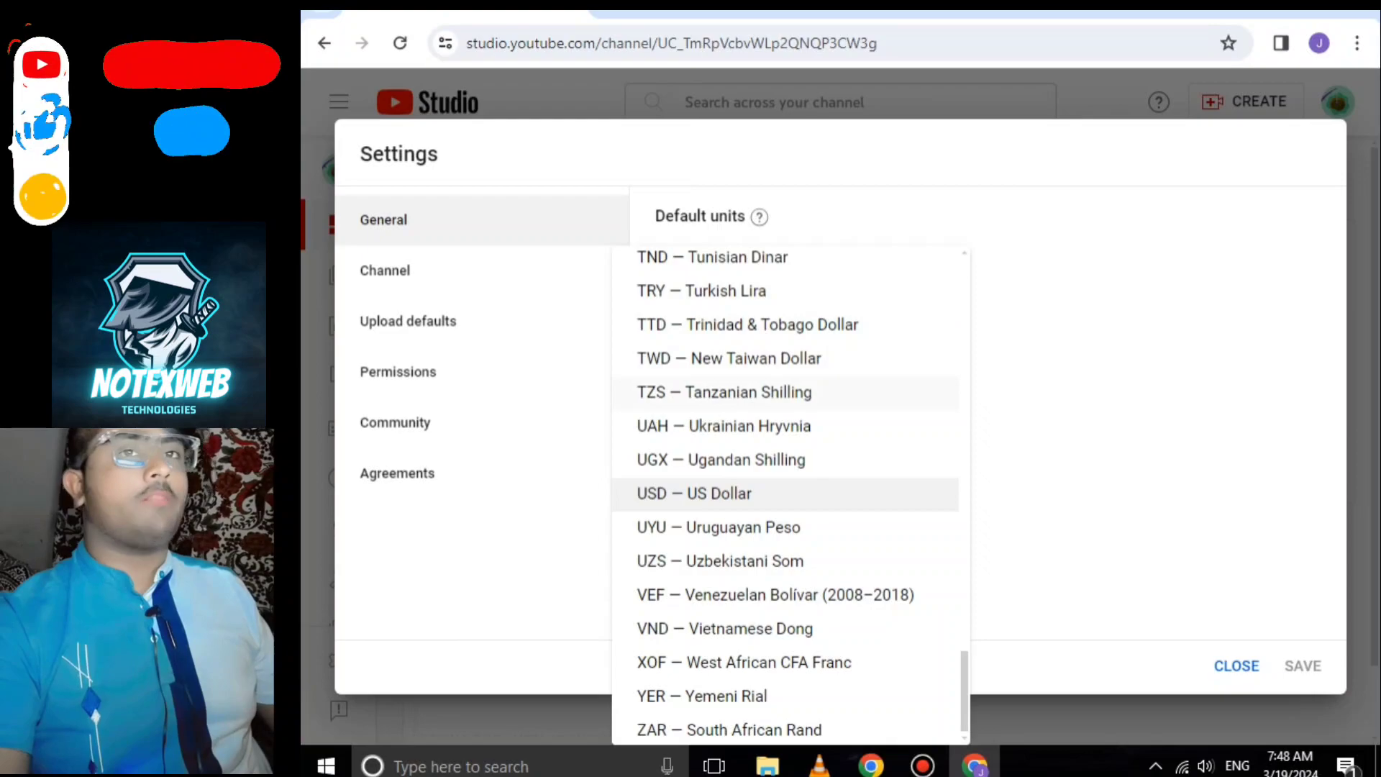
{"action": "scroll", "coordinate": [788, 497], "scroll_direction": "up", "scroll_amount": 20}
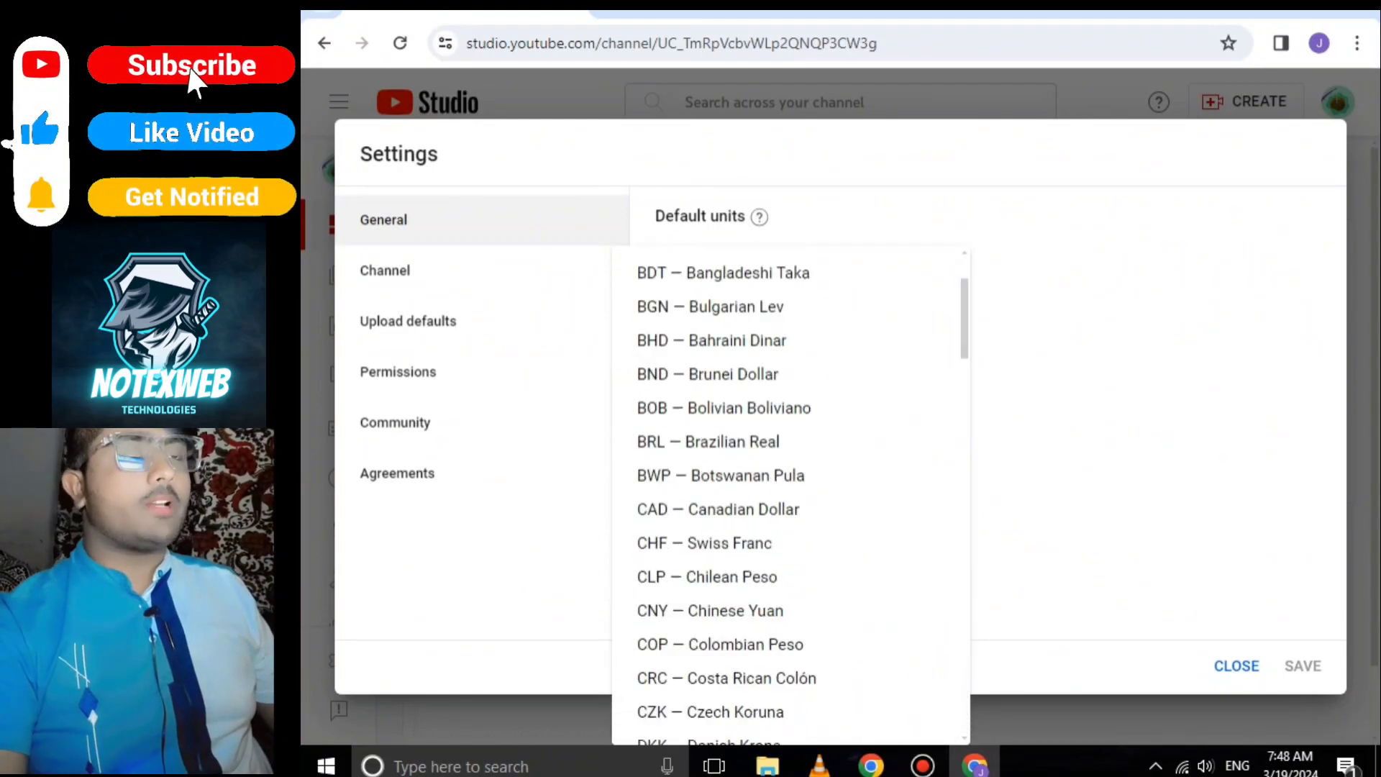
{"action": "scroll", "coordinate": [788, 497], "scroll_direction": "down", "scroll_amount": 20}
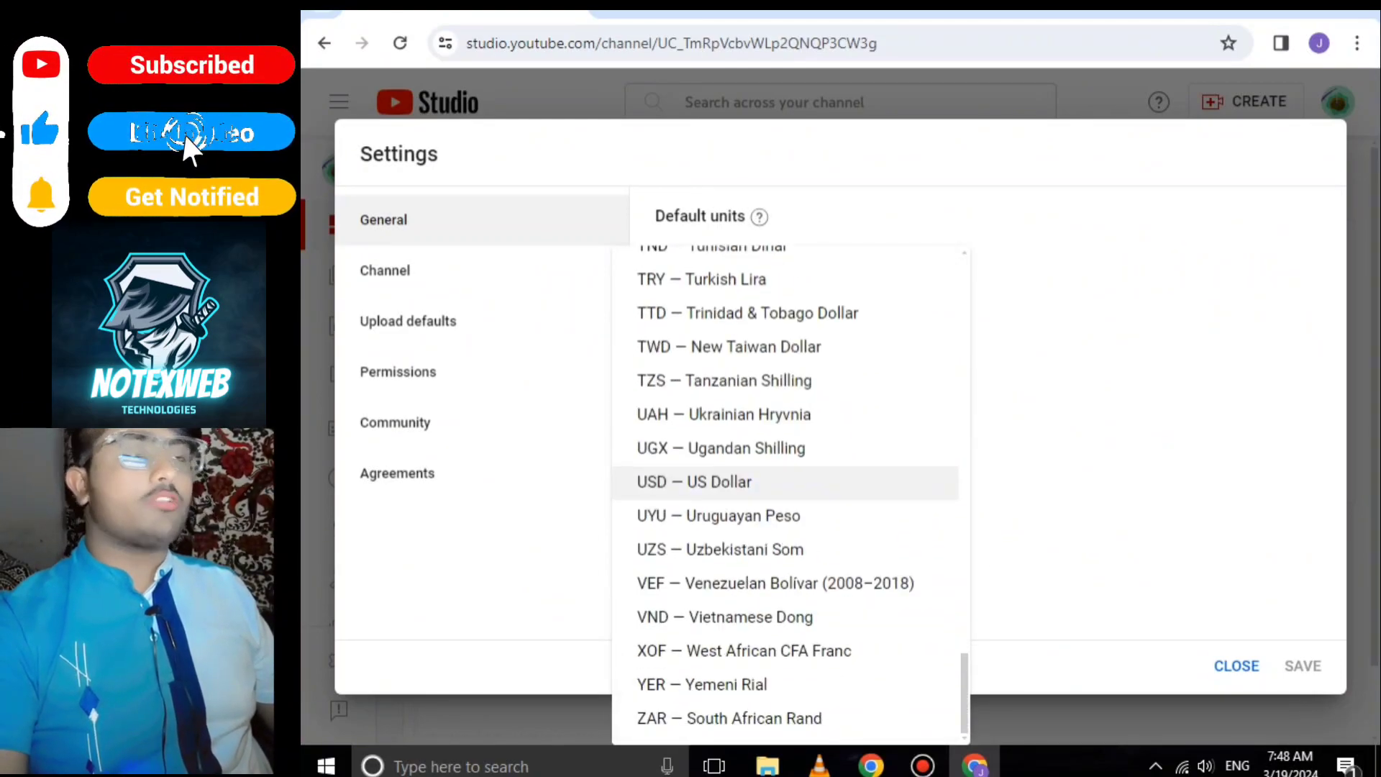
{"action": "scroll", "coordinate": [788, 497], "scroll_direction": "up", "scroll_amount": 4}
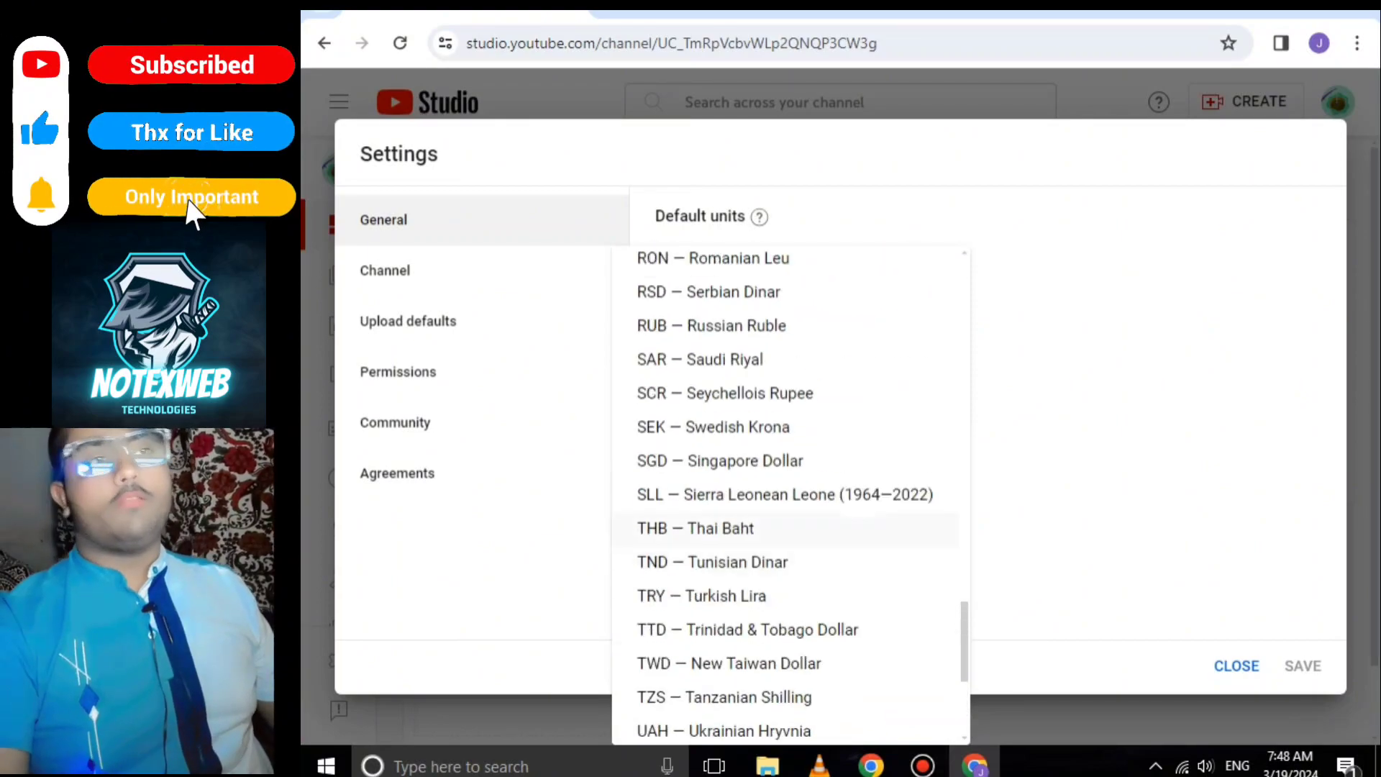
{"action": "scroll", "coordinate": [788, 497], "scroll_direction": "up", "scroll_amount": 9}
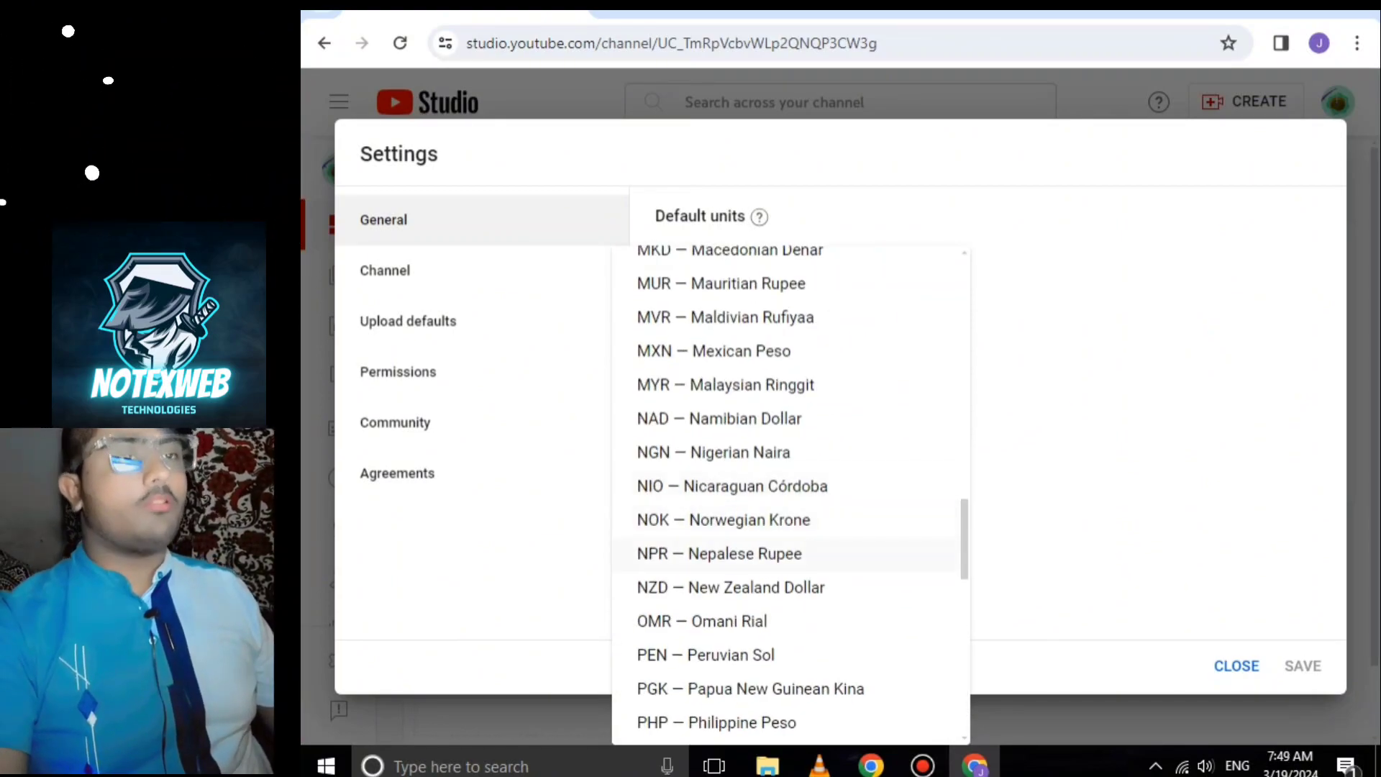
{"action": "scroll", "coordinate": [788, 497], "scroll_direction": "up", "scroll_amount": 20}
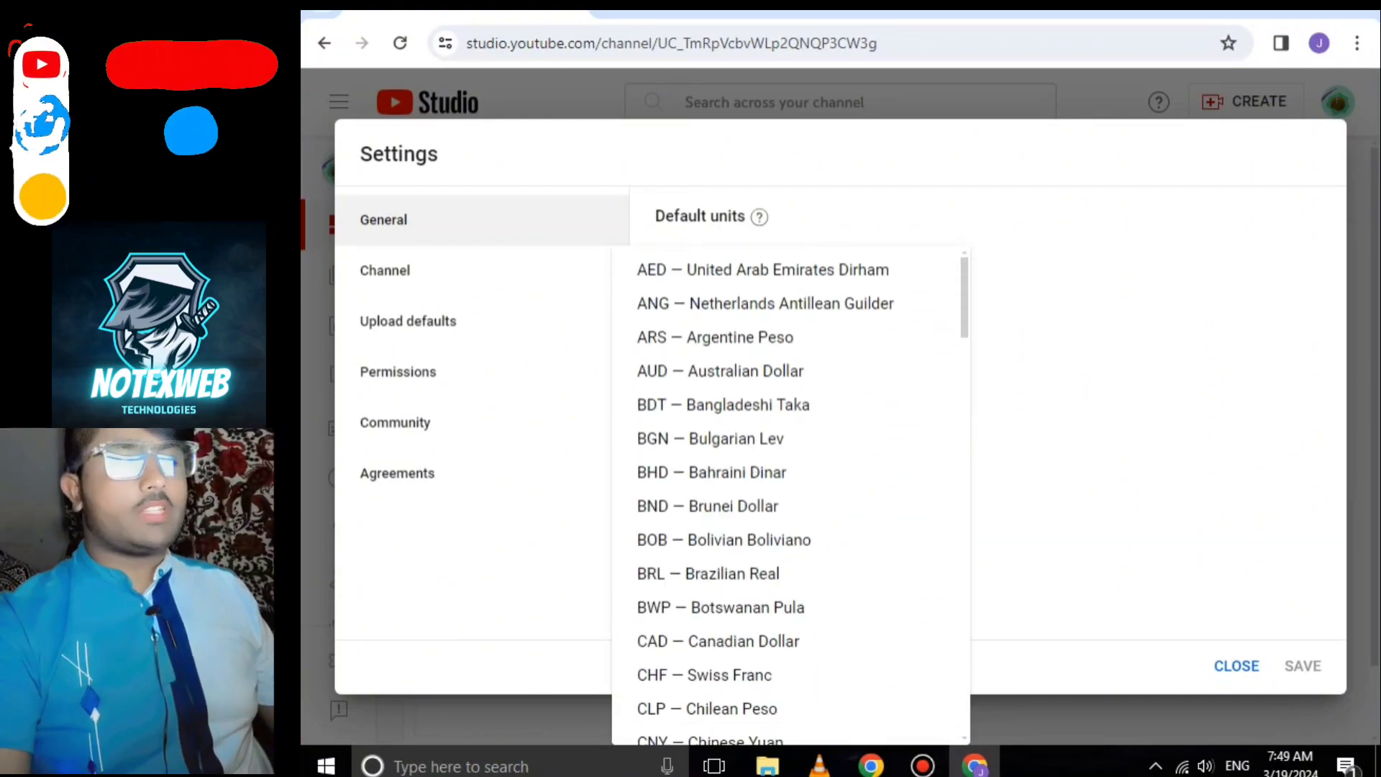
{"action": "scroll", "coordinate": [788, 496], "scroll_direction": "down", "scroll_amount": 4}
{"action": "scroll", "coordinate": [788, 497], "scroll_direction": "down", "scroll_amount": 9}
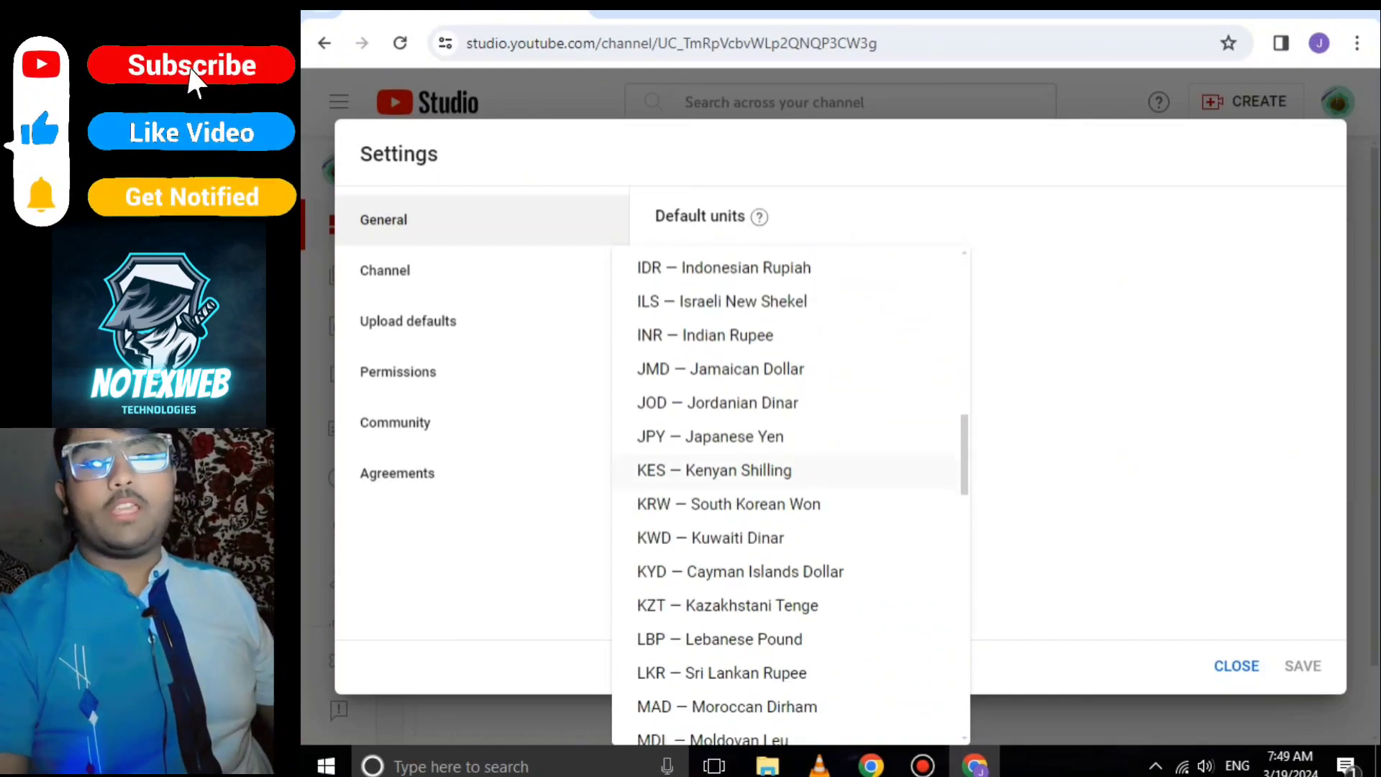
{"action": "scroll", "coordinate": [788, 497], "scroll_direction": "down", "scroll_amount": 4}
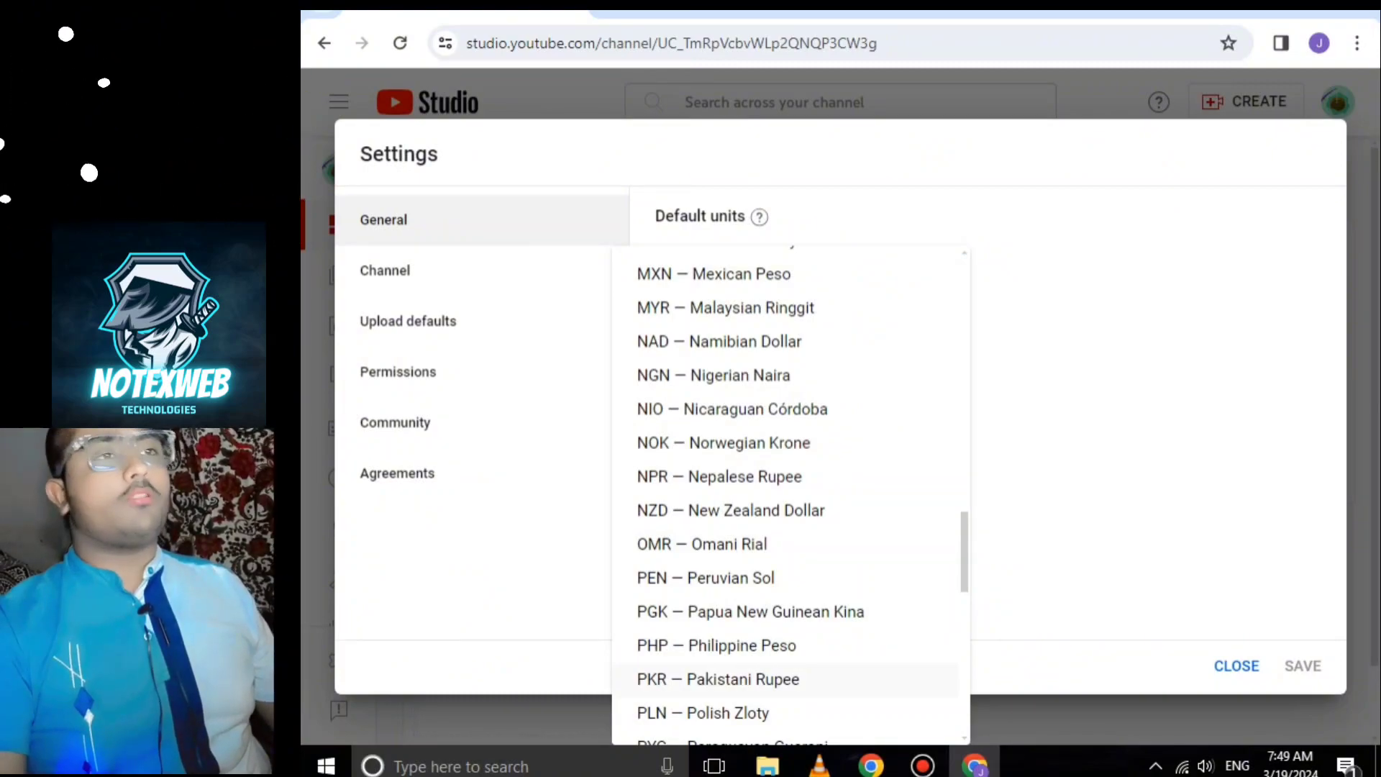
{"action": "left_click", "coordinate": [718, 679]}
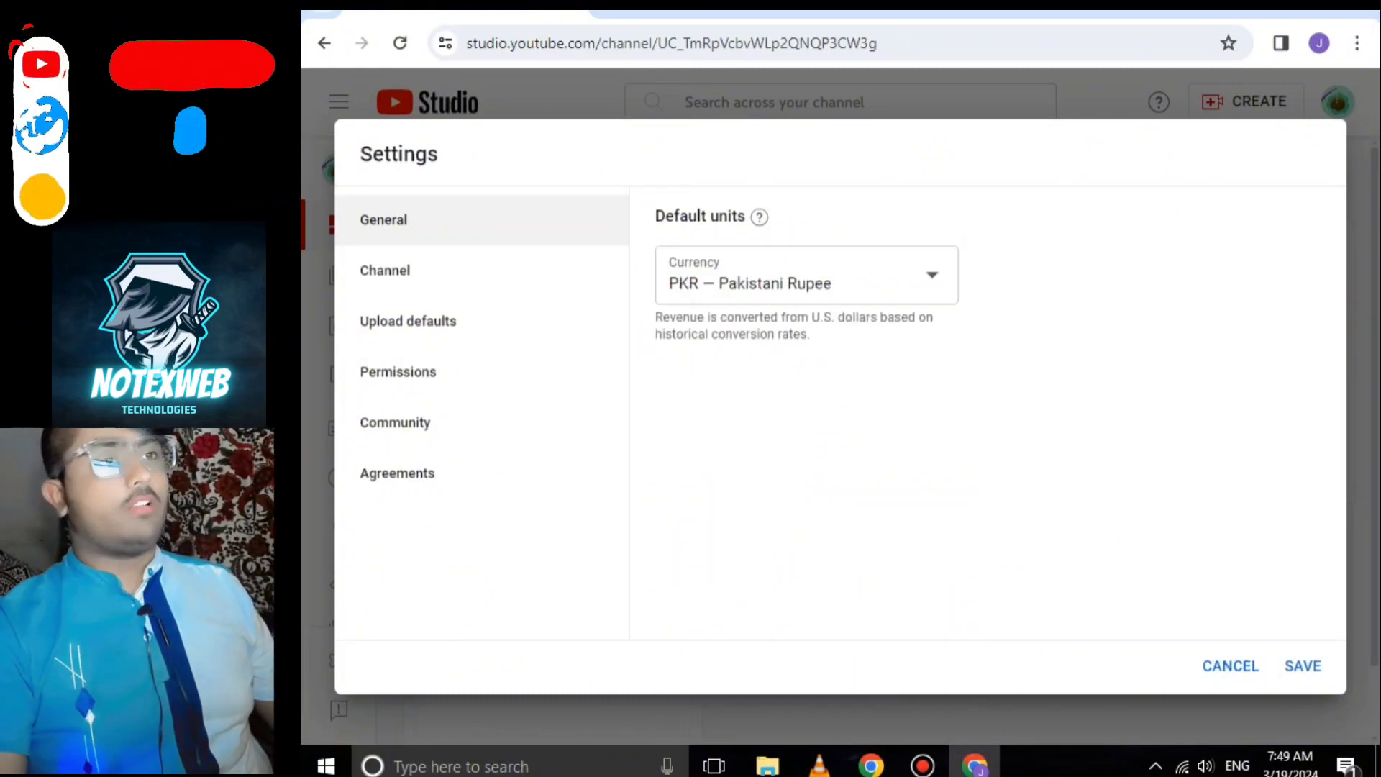
Set the channel's country of residence to Pakistan in its basic info.
{"action": "left_click", "coordinate": [385, 270]}
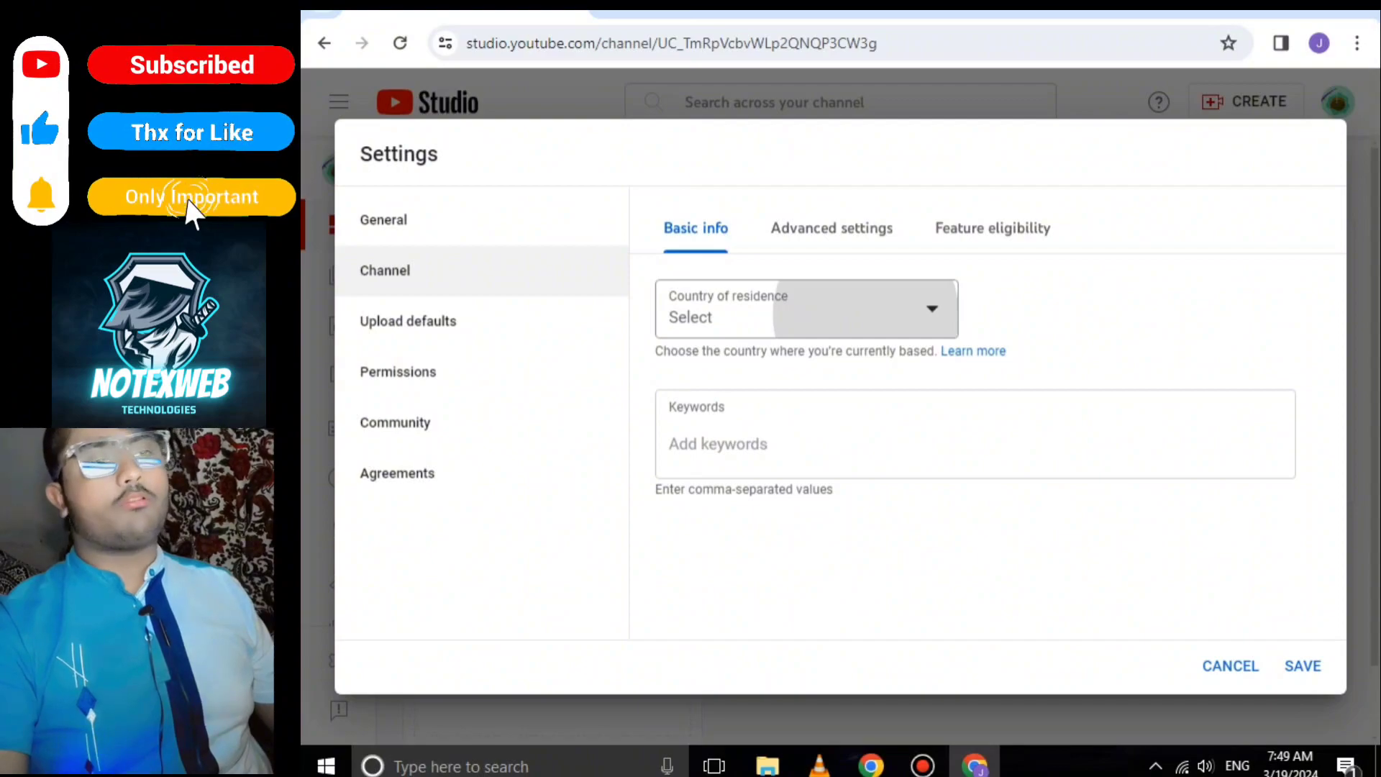
{"action": "left_click", "coordinate": [864, 310]}
{"action": "scroll", "coordinate": [791, 425], "scroll_direction": "down", "scroll_amount": 20}
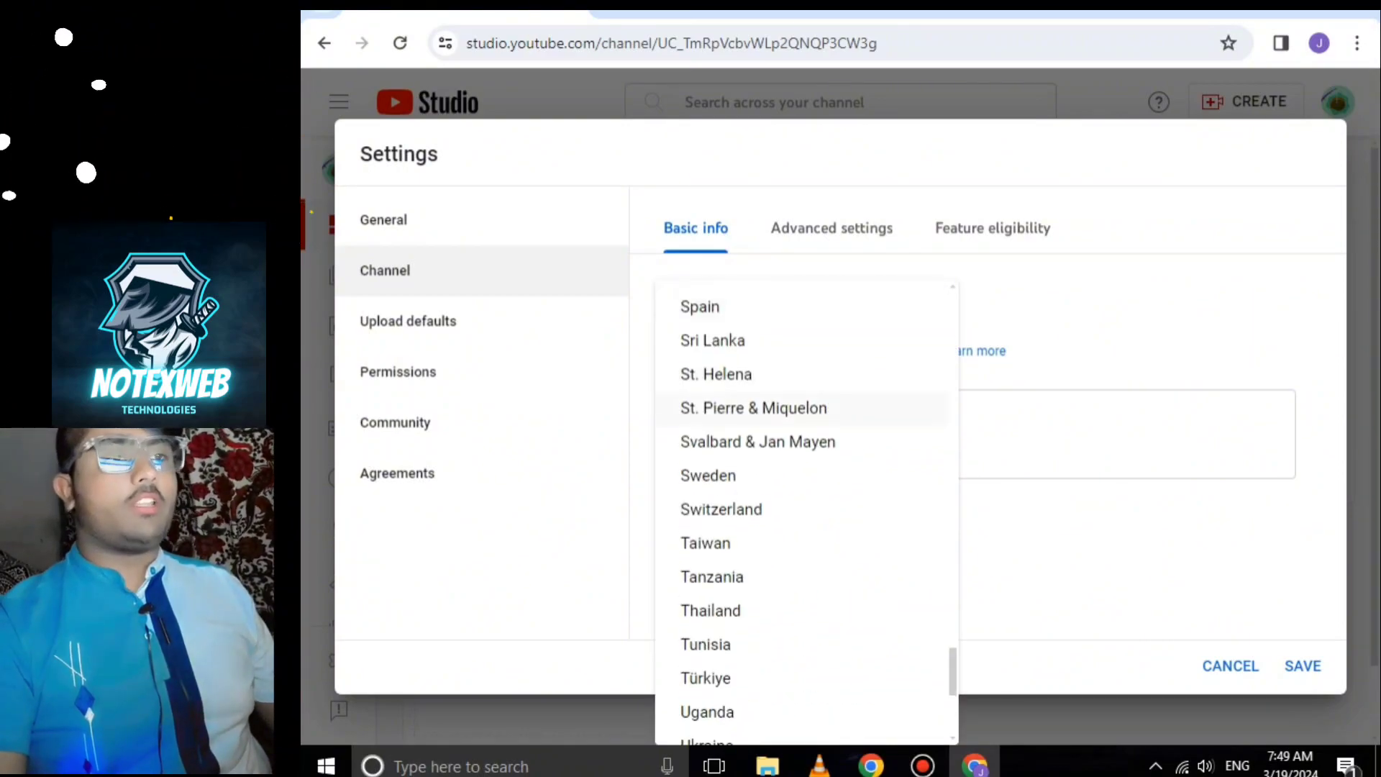
{"action": "scroll", "coordinate": [792, 424], "scroll_direction": "up", "scroll_amount": 15}
{"action": "scroll", "coordinate": [806, 511], "scroll_direction": "down", "scroll_amount": 9}
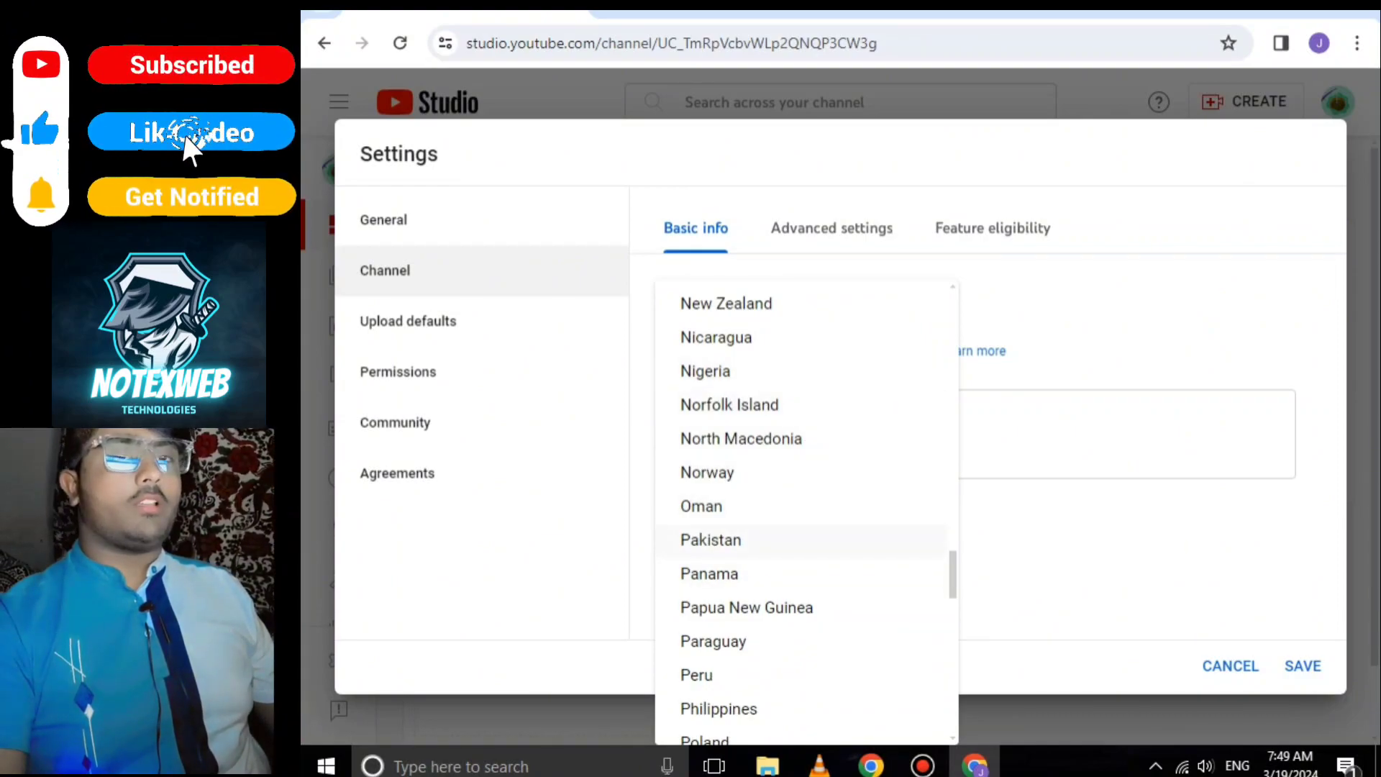
{"action": "left_click", "coordinate": [710, 539]}
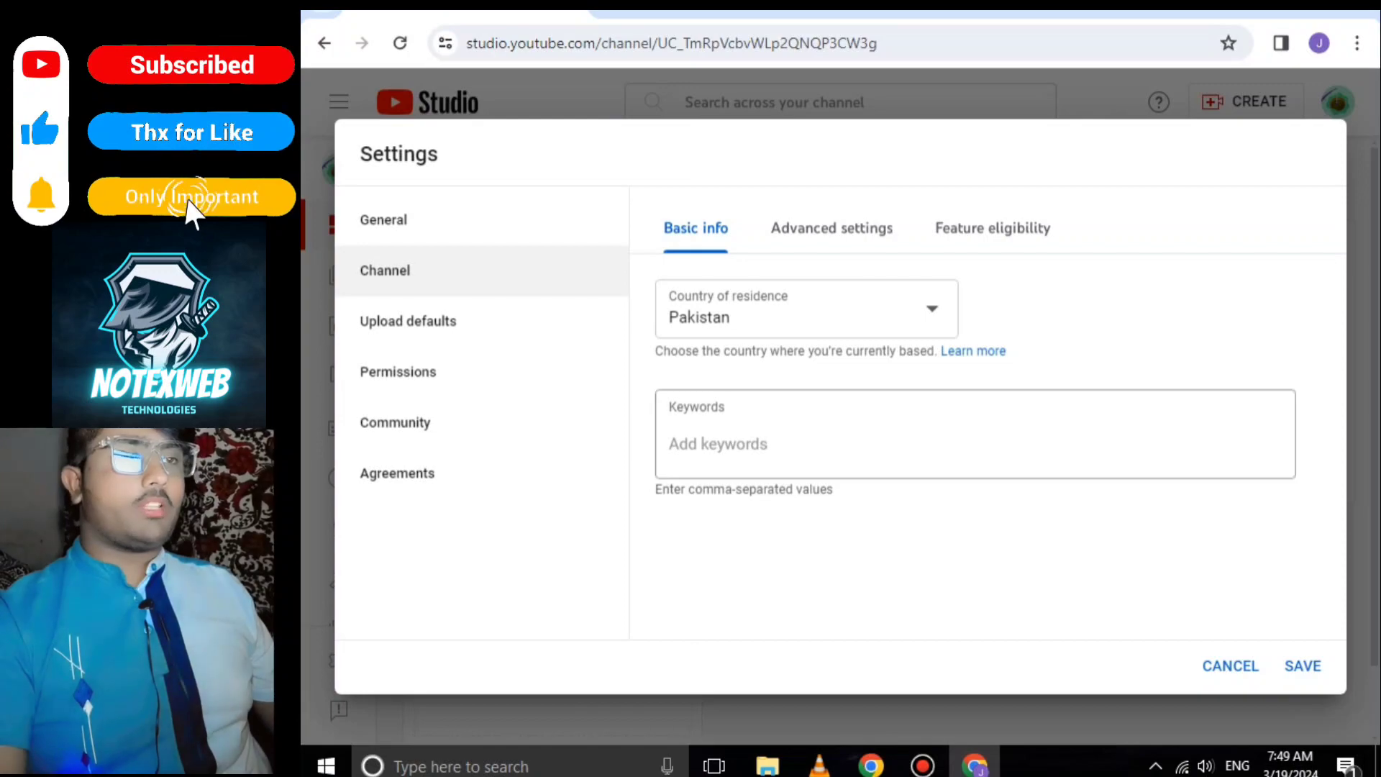
Add the channel keywords "yt studio" and "going to youtube".
{"action": "left_click", "coordinate": [720, 444]}
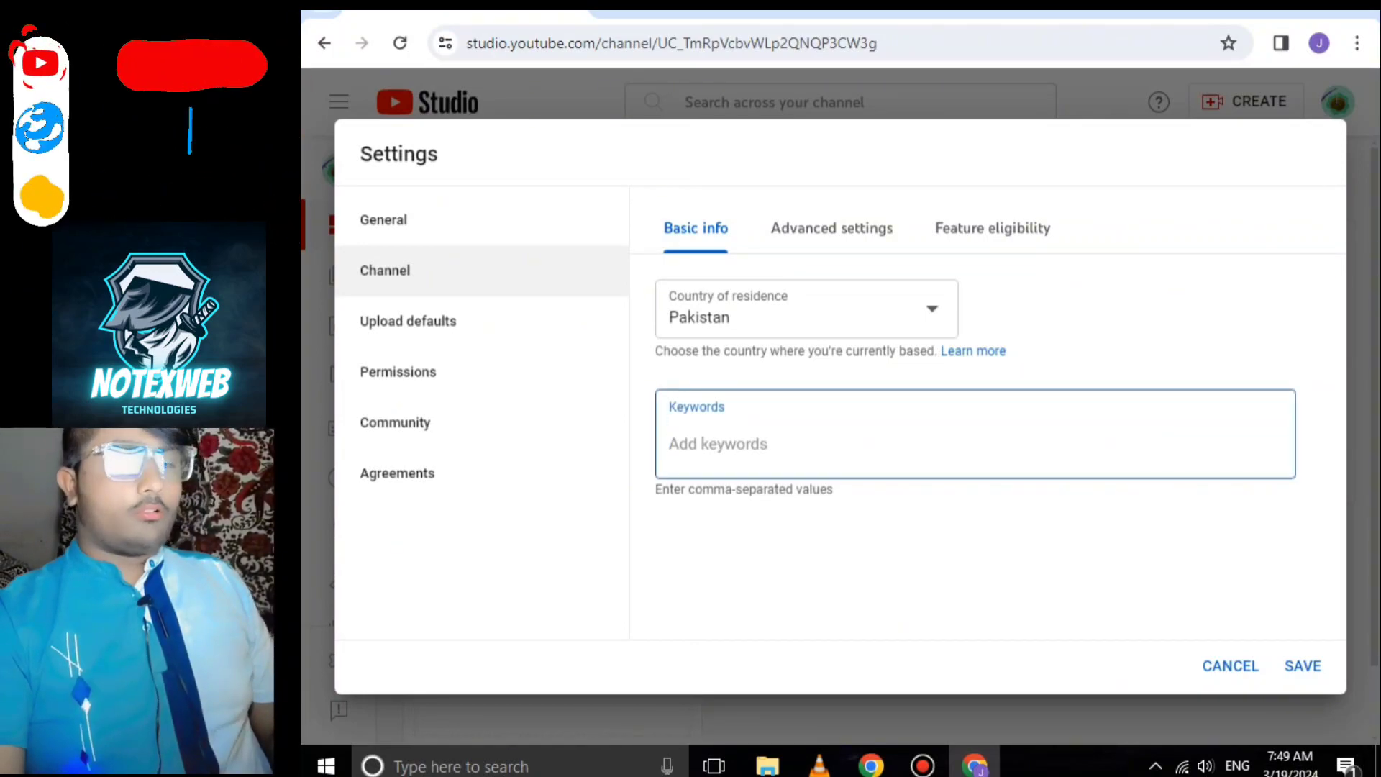
{"action": "type", "text": "yt studio"}
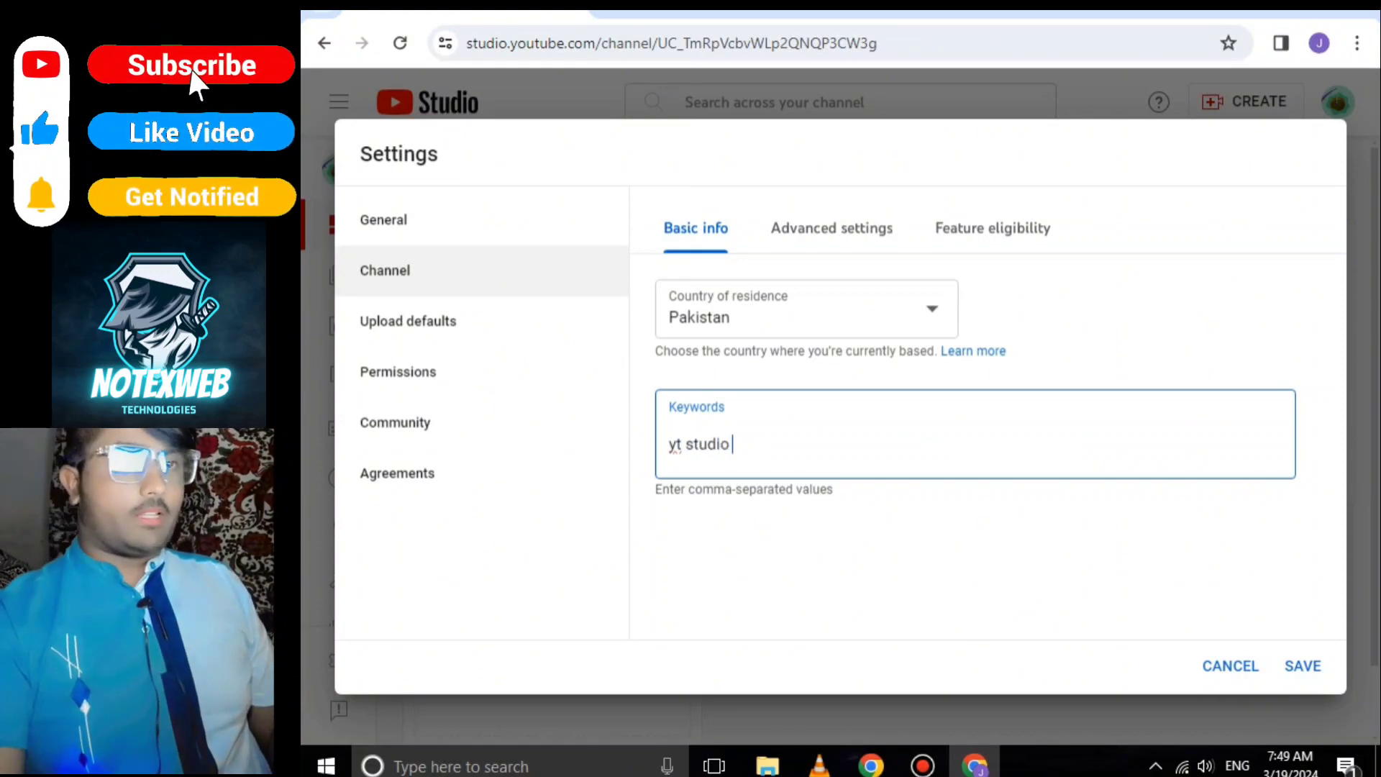
{"action": "key", "text": "Return"}
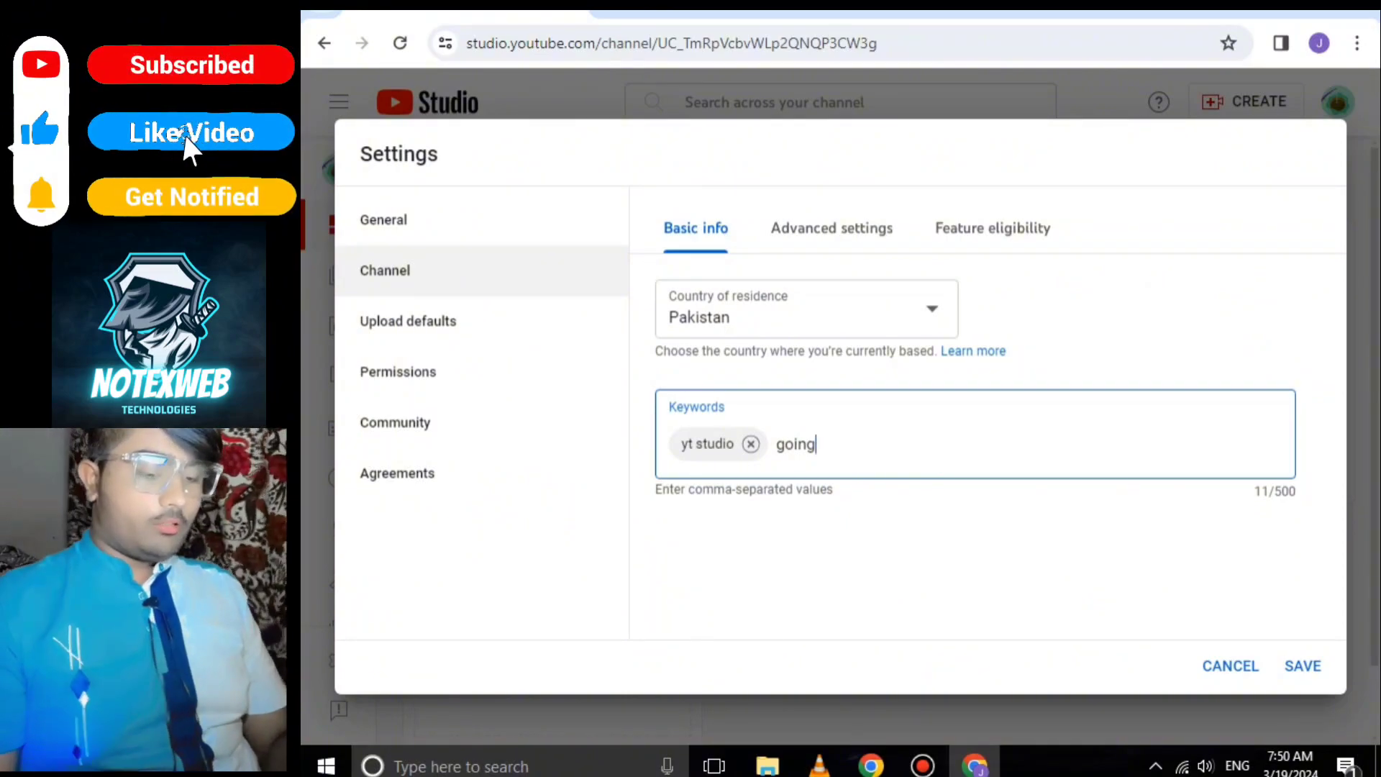
{"action": "type", "text": "to"}
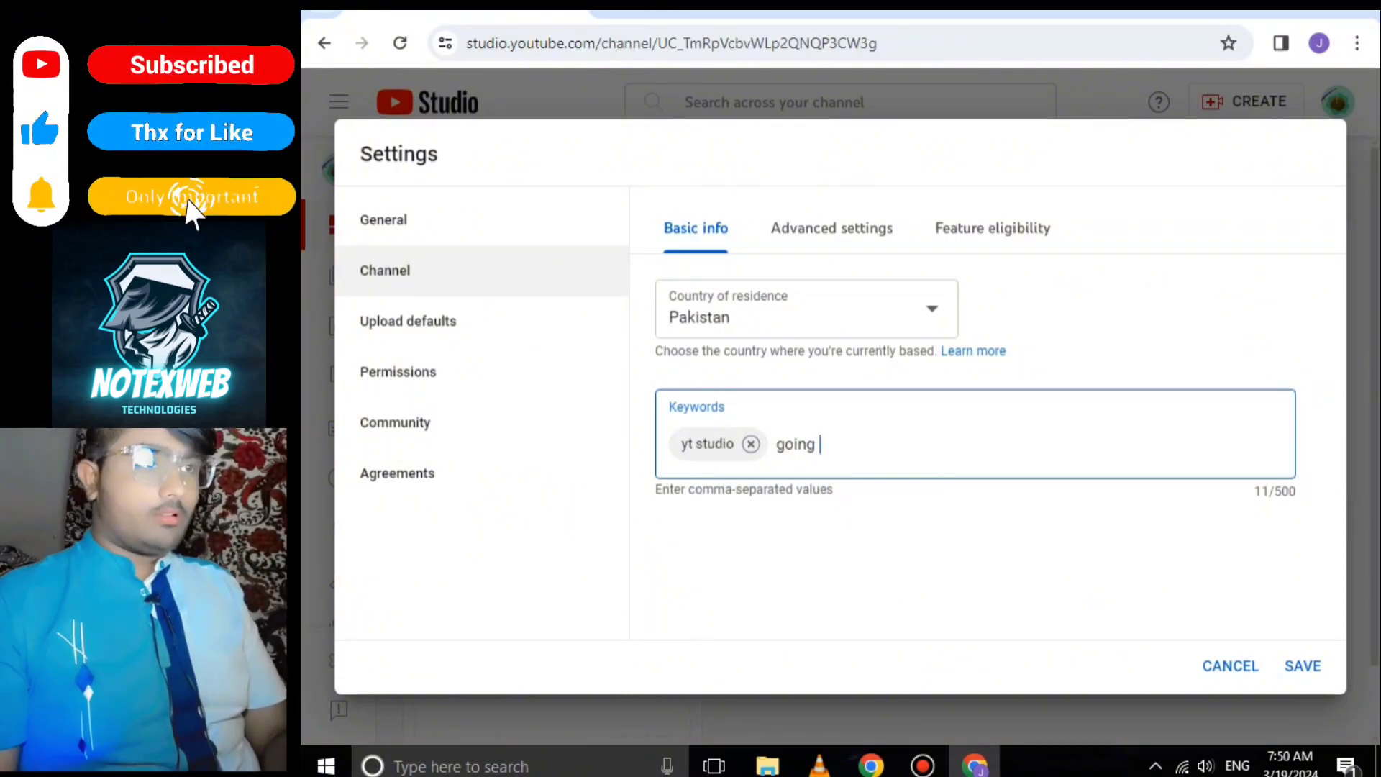
{"action": "type", "text": " y"}
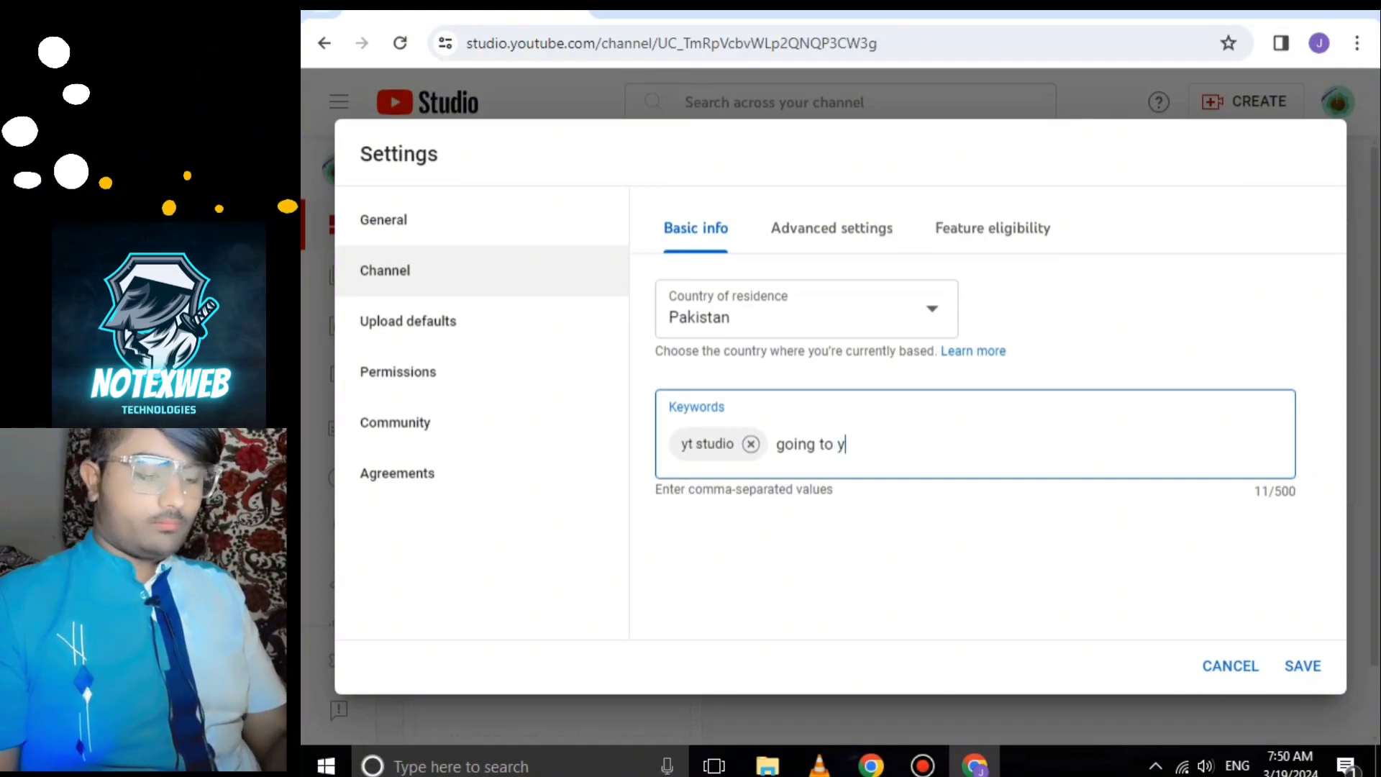
{"action": "type", "text": "outb"}
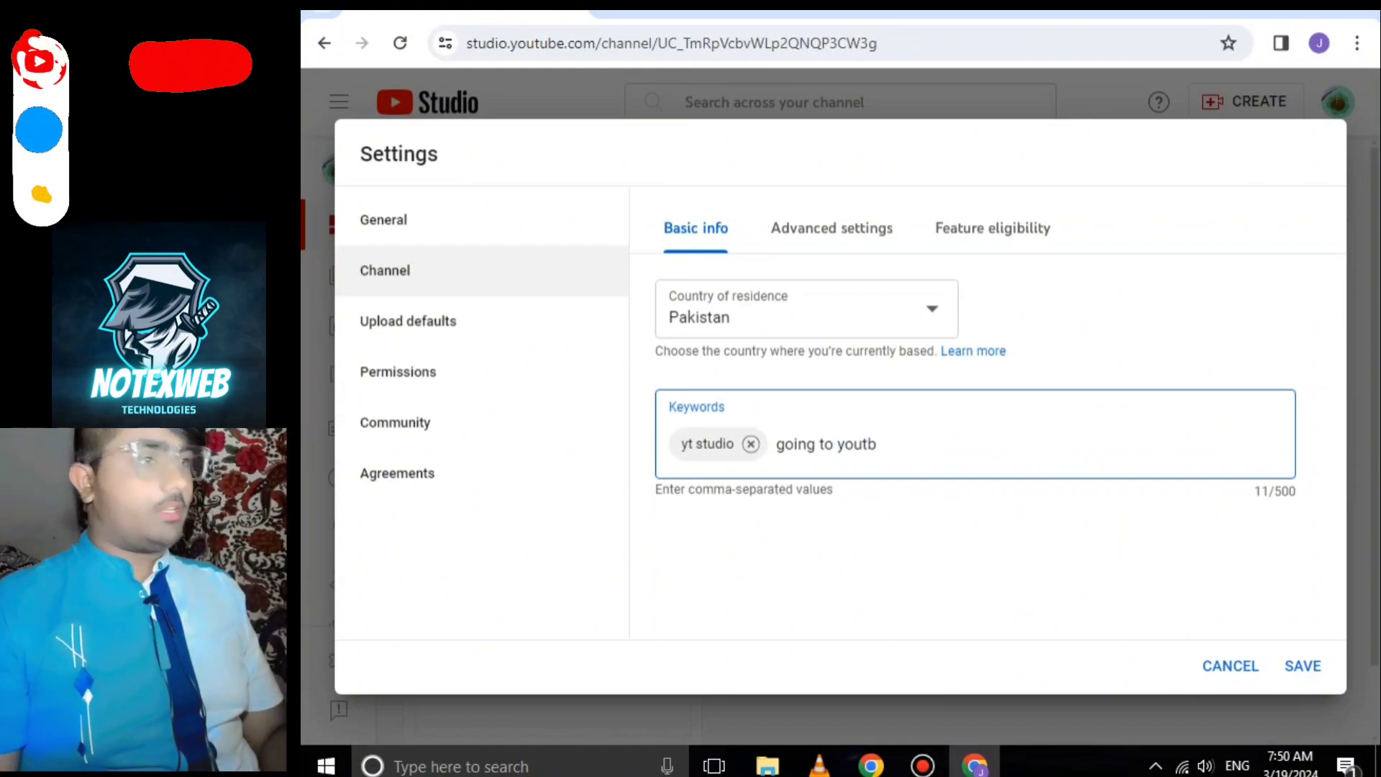
{"action": "key", "text": "BackSpace"}
{"action": "type", "text": "ub"}
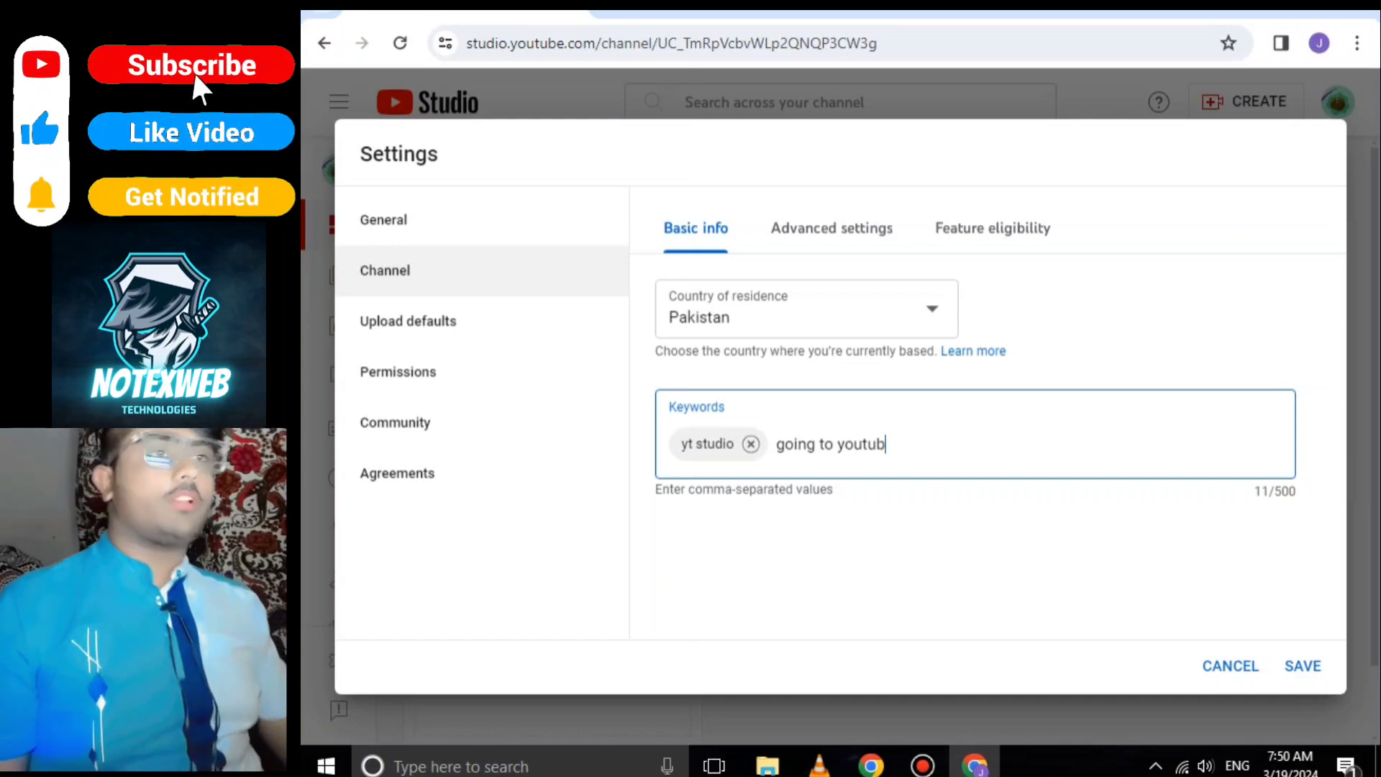
{"action": "type", "text": "e,"}
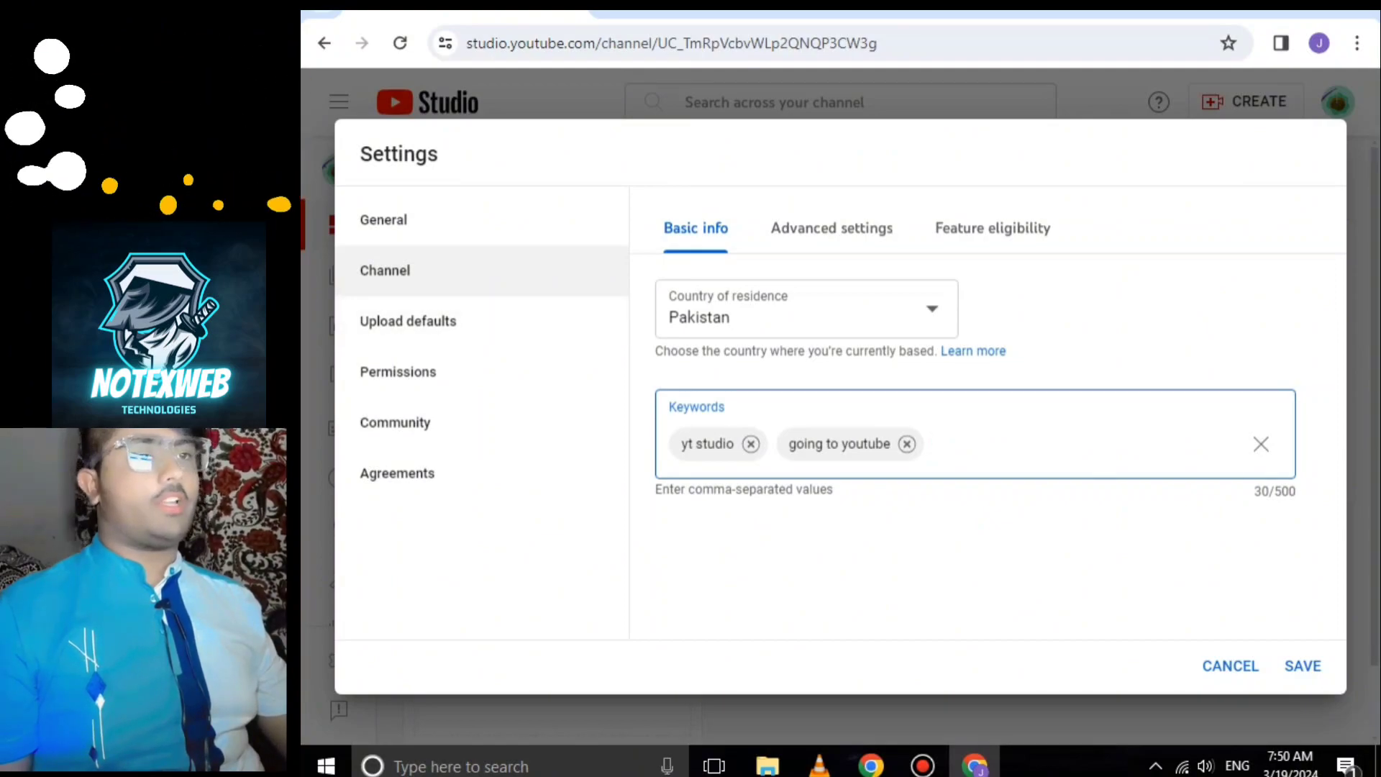
Review the channel's advanced settings for audience, Google Ads account linking, automatic captions, advertisements and clips.
{"action": "left_click", "coordinate": [832, 228]}
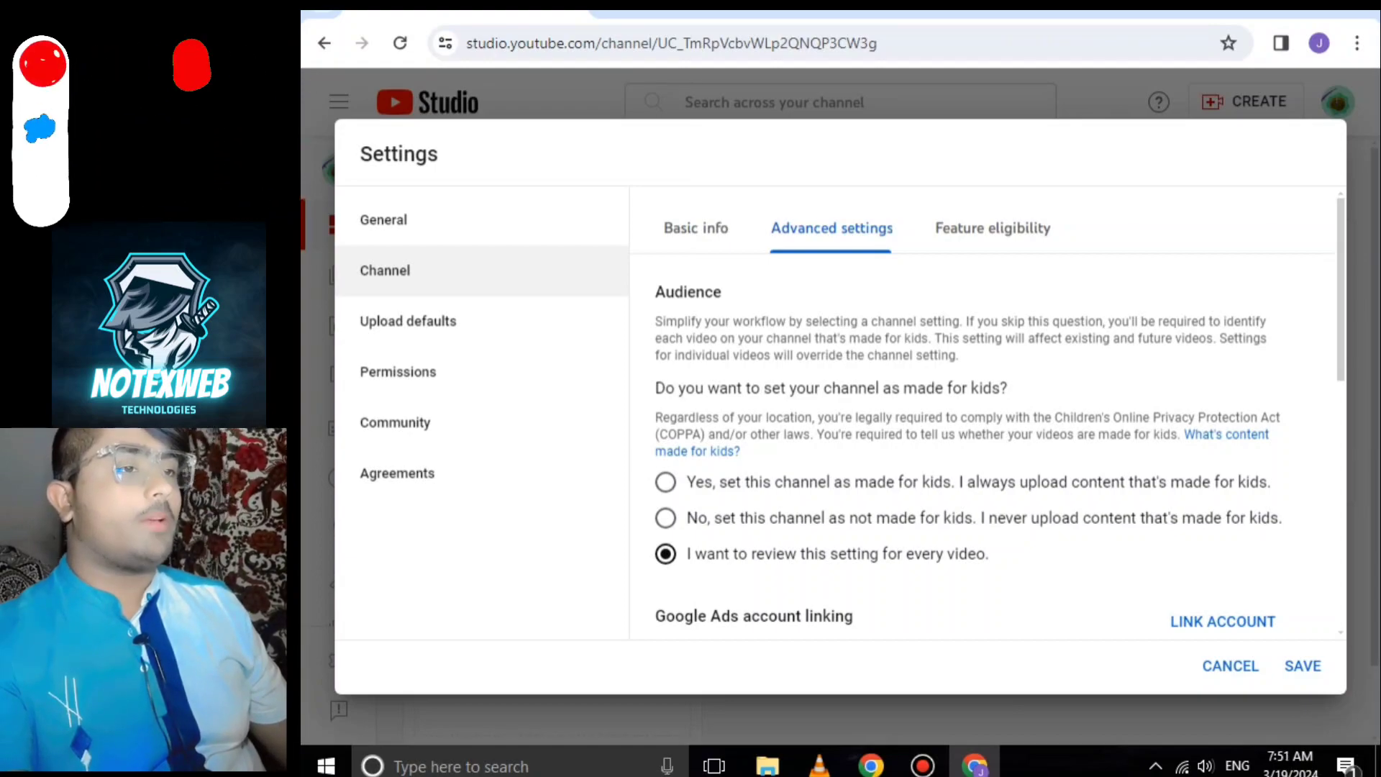
{"action": "scroll", "coordinate": [985, 446], "scroll_direction": "down", "scroll_amount": 4}
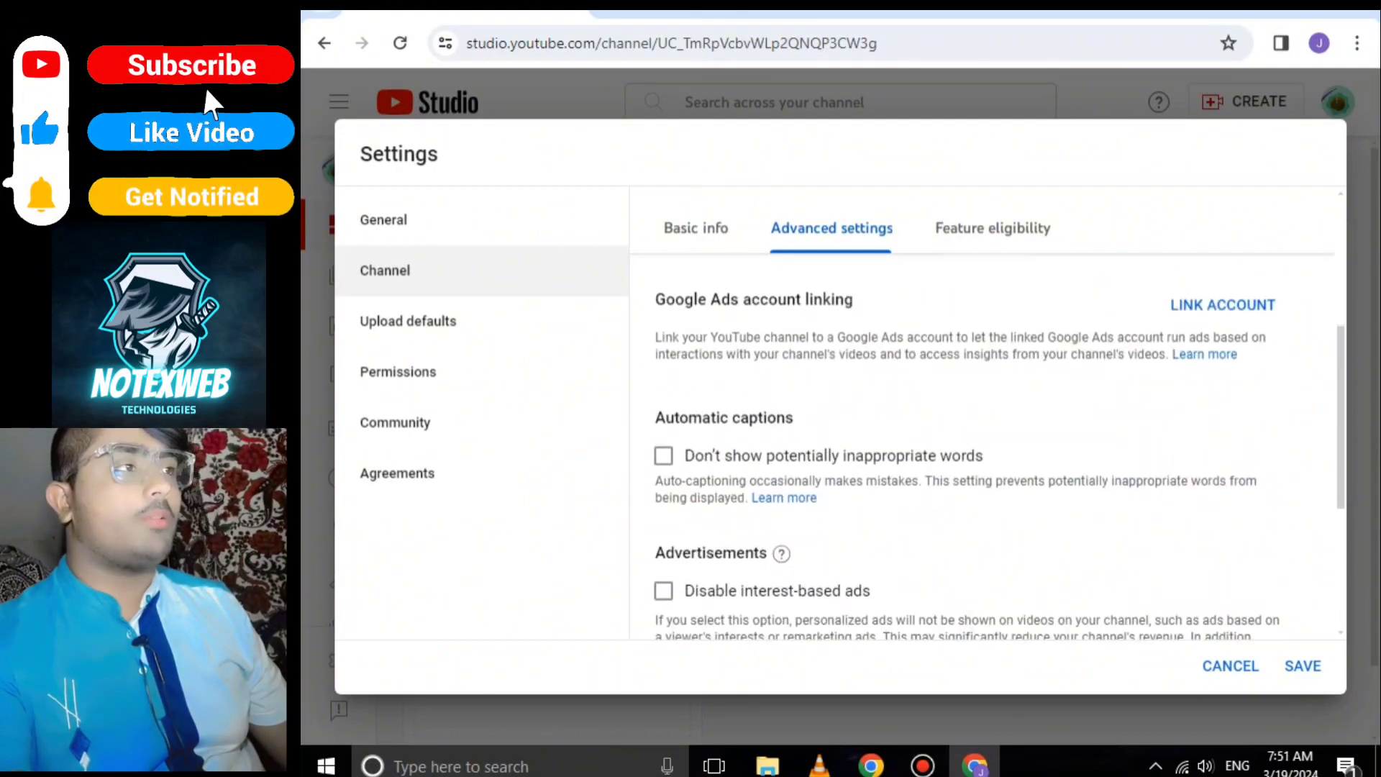
{"action": "scroll", "coordinate": [986, 446], "scroll_direction": "up", "scroll_amount": 4}
{"action": "scroll", "coordinate": [985, 446], "scroll_direction": "down", "scroll_amount": 4}
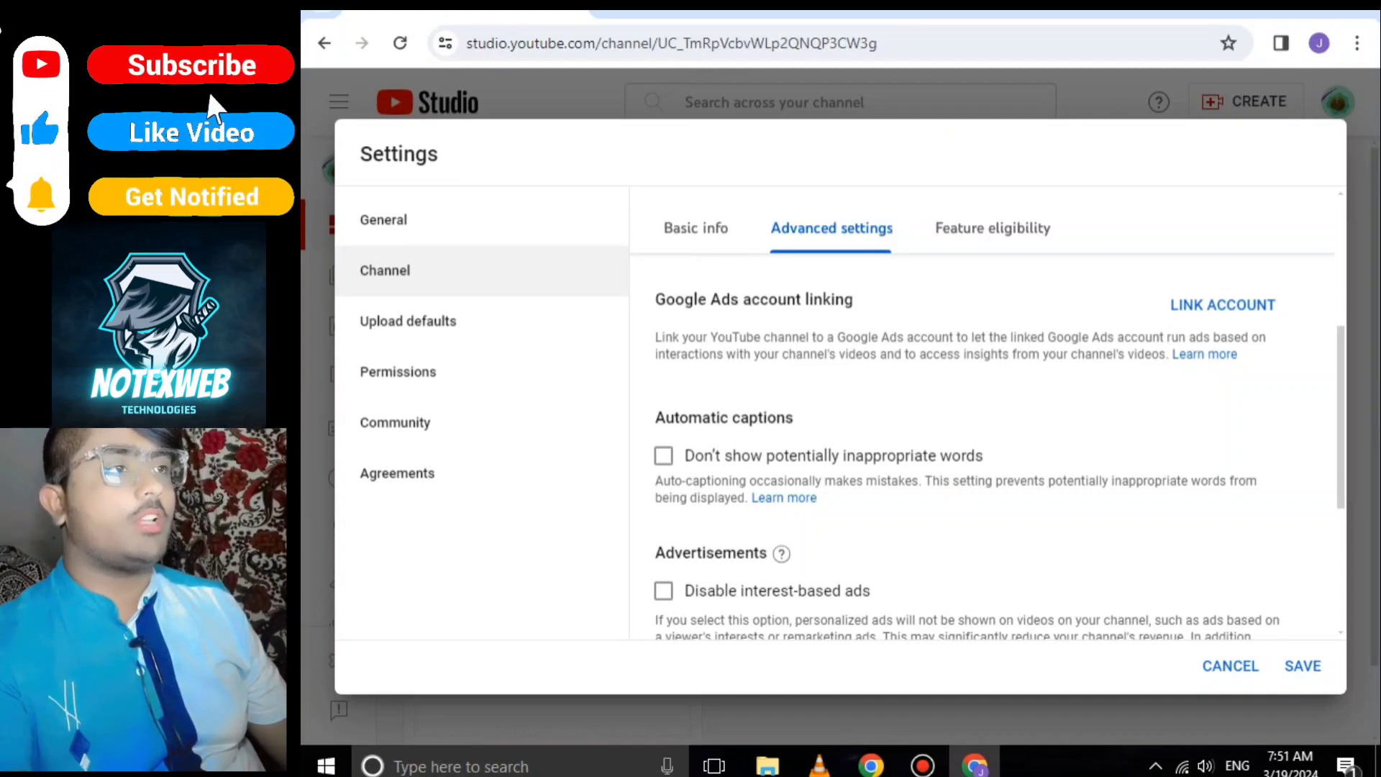
{"action": "scroll", "coordinate": [982, 446], "scroll_direction": "down", "scroll_amount": 4}
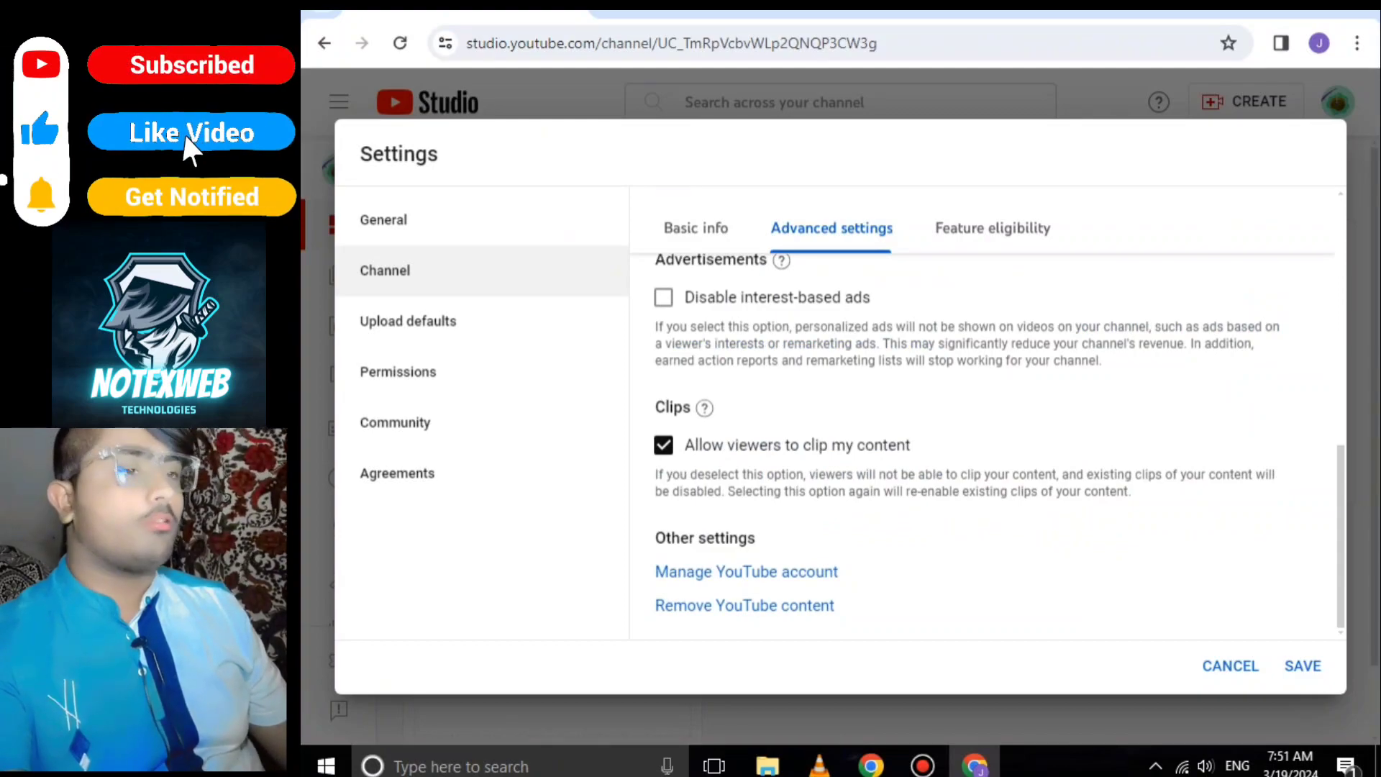
{"action": "scroll", "coordinate": [982, 446], "scroll_direction": "up", "scroll_amount": 4}
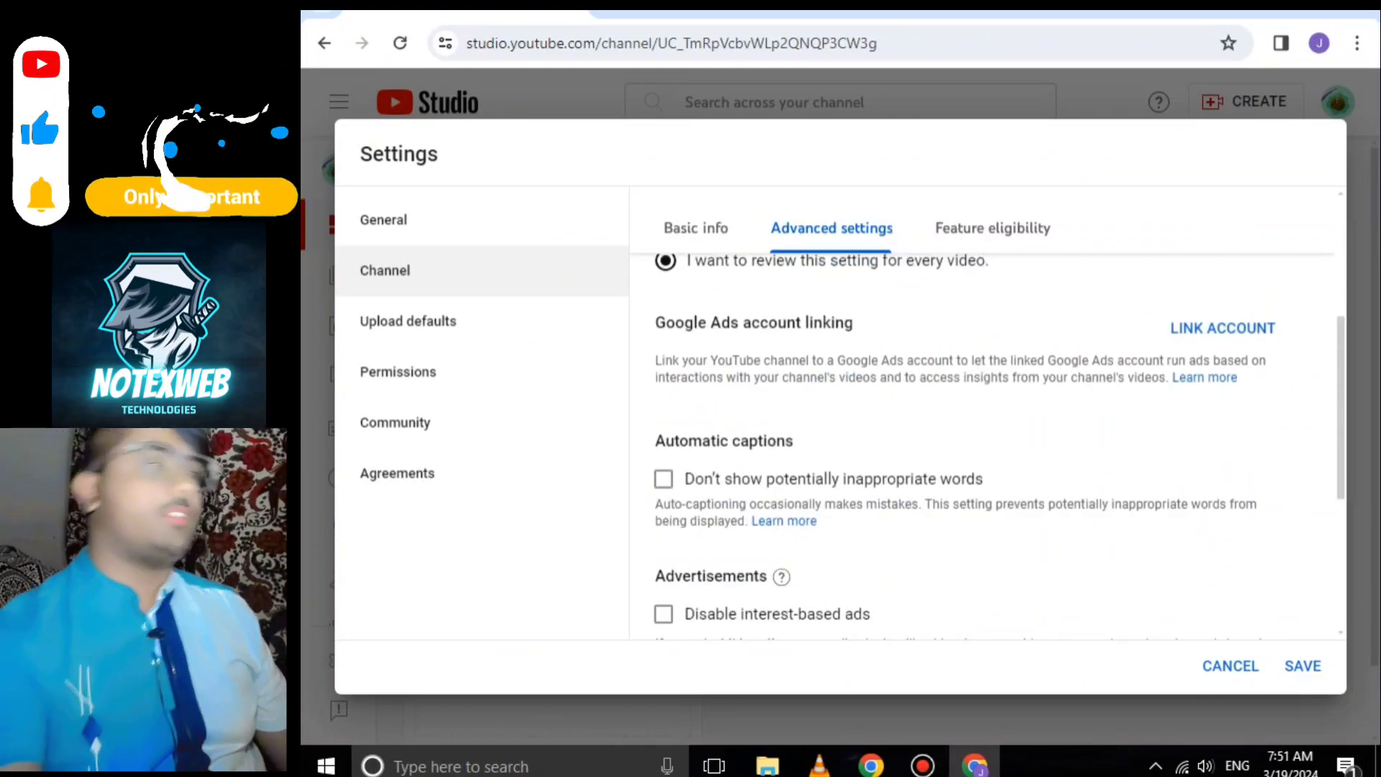
Check the channel's feature eligibility and expand the details of the standard features.
{"action": "left_click", "coordinate": [993, 227]}
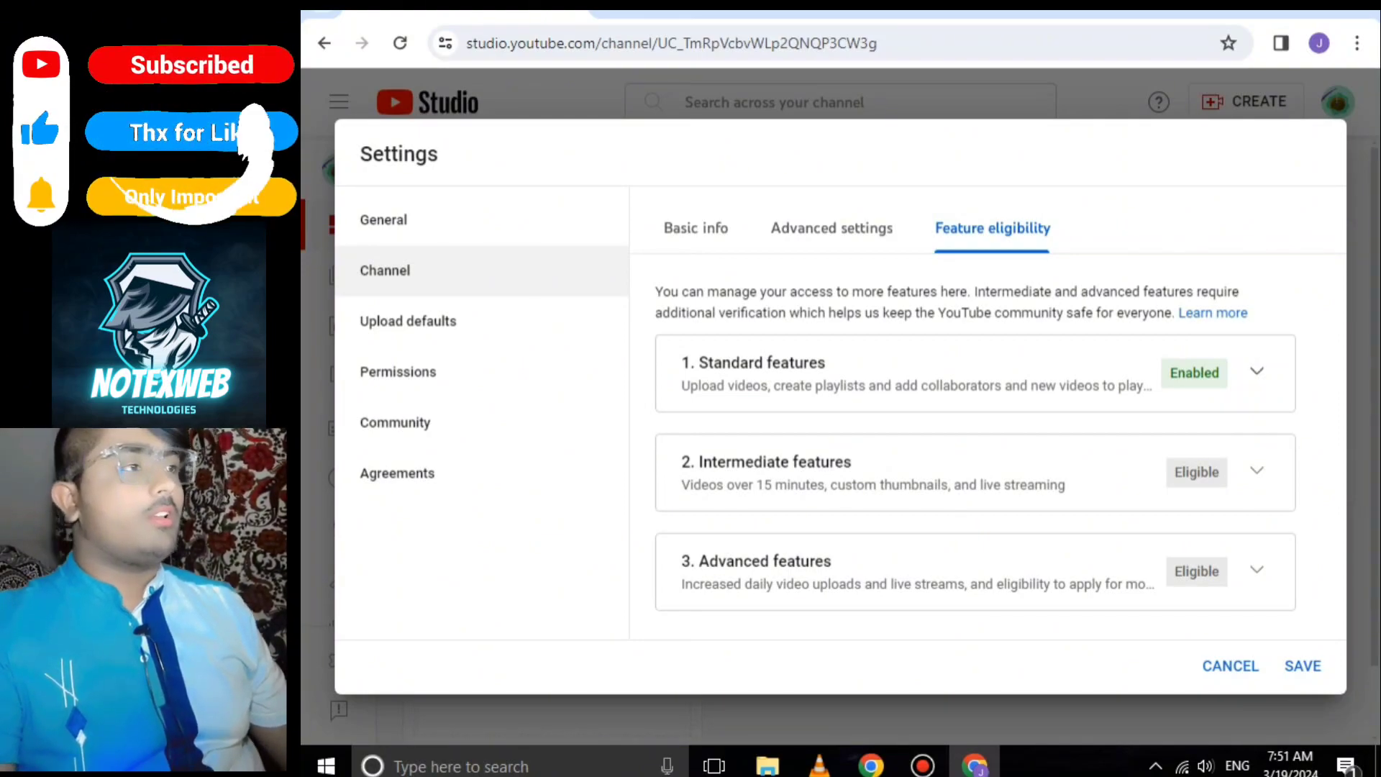
{"action": "left_click", "coordinate": [1258, 370]}
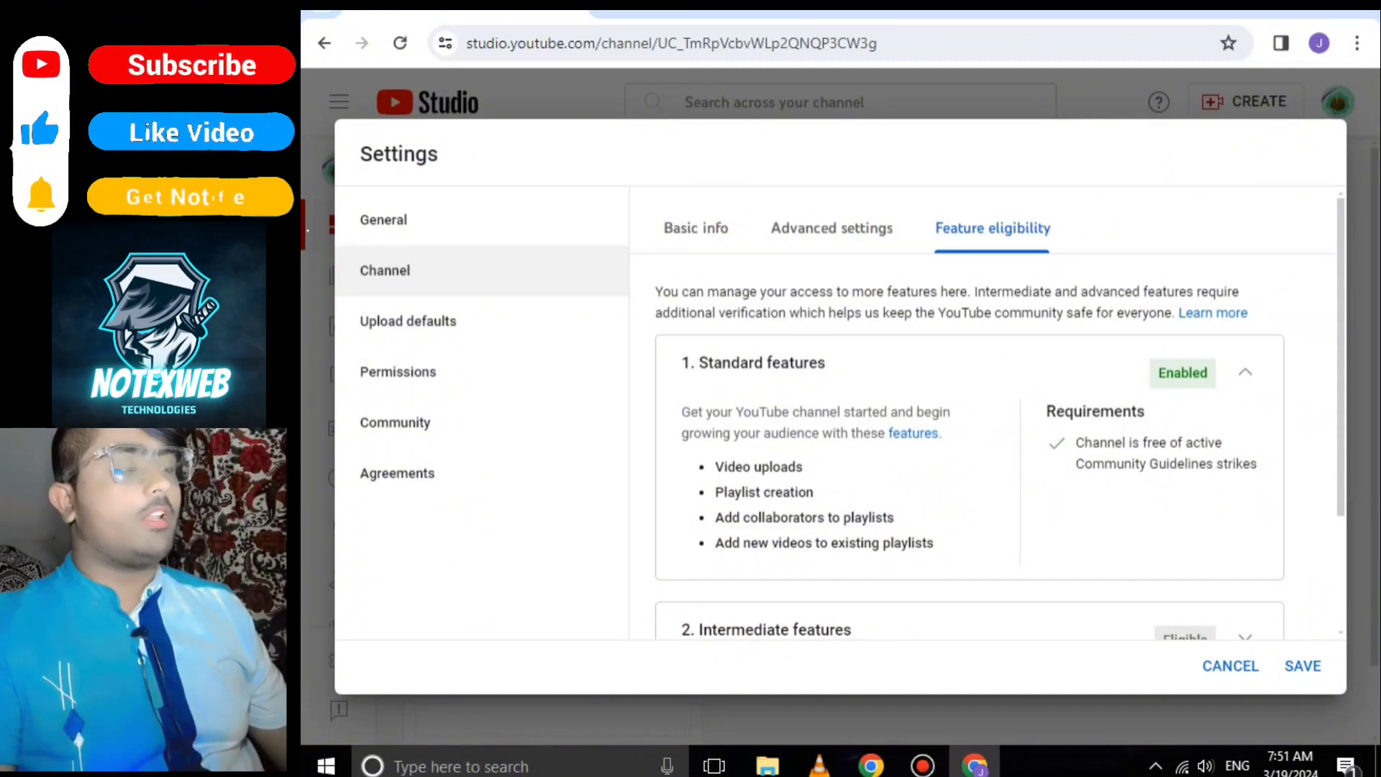
{"action": "scroll", "coordinate": [970, 446], "scroll_direction": "down", "scroll_amount": 3}
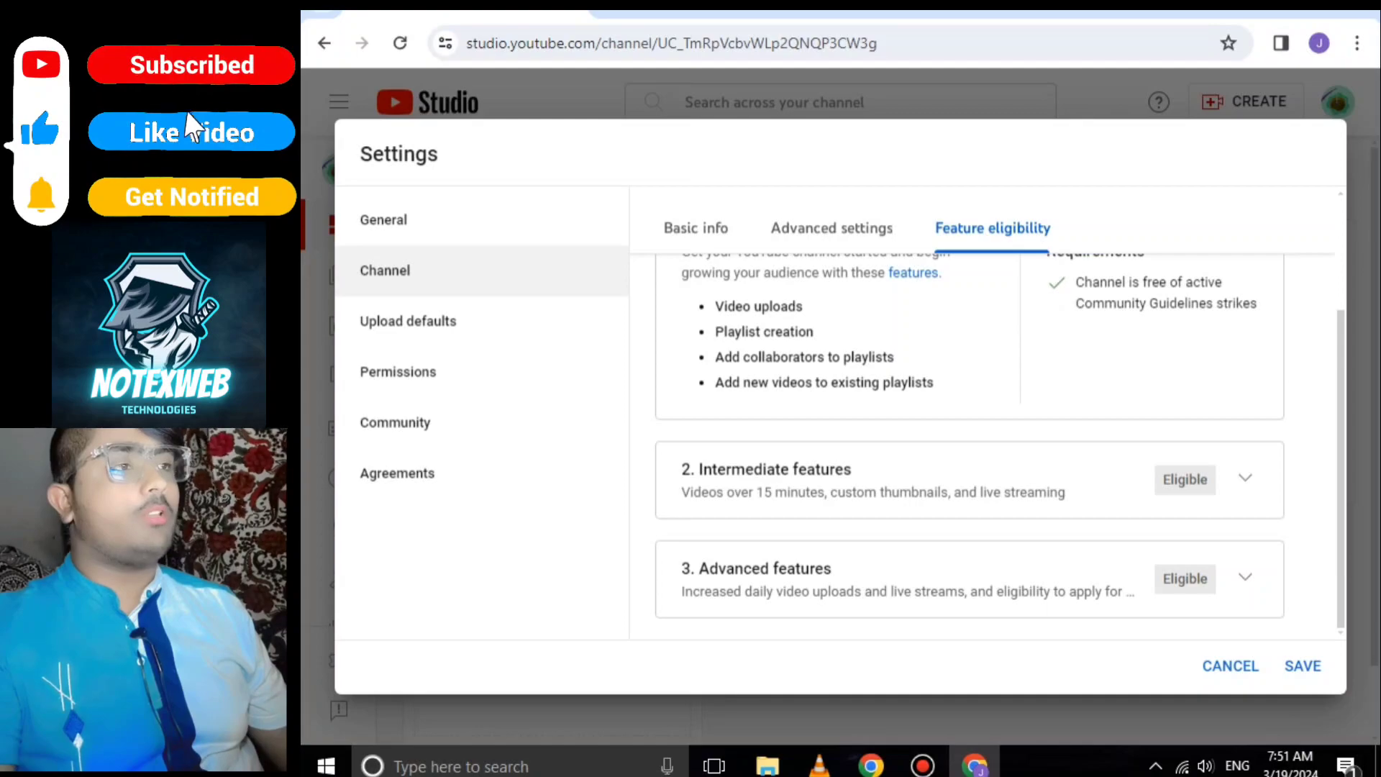
{"action": "scroll", "coordinate": [970, 446], "scroll_direction": "up", "scroll_amount": 3}
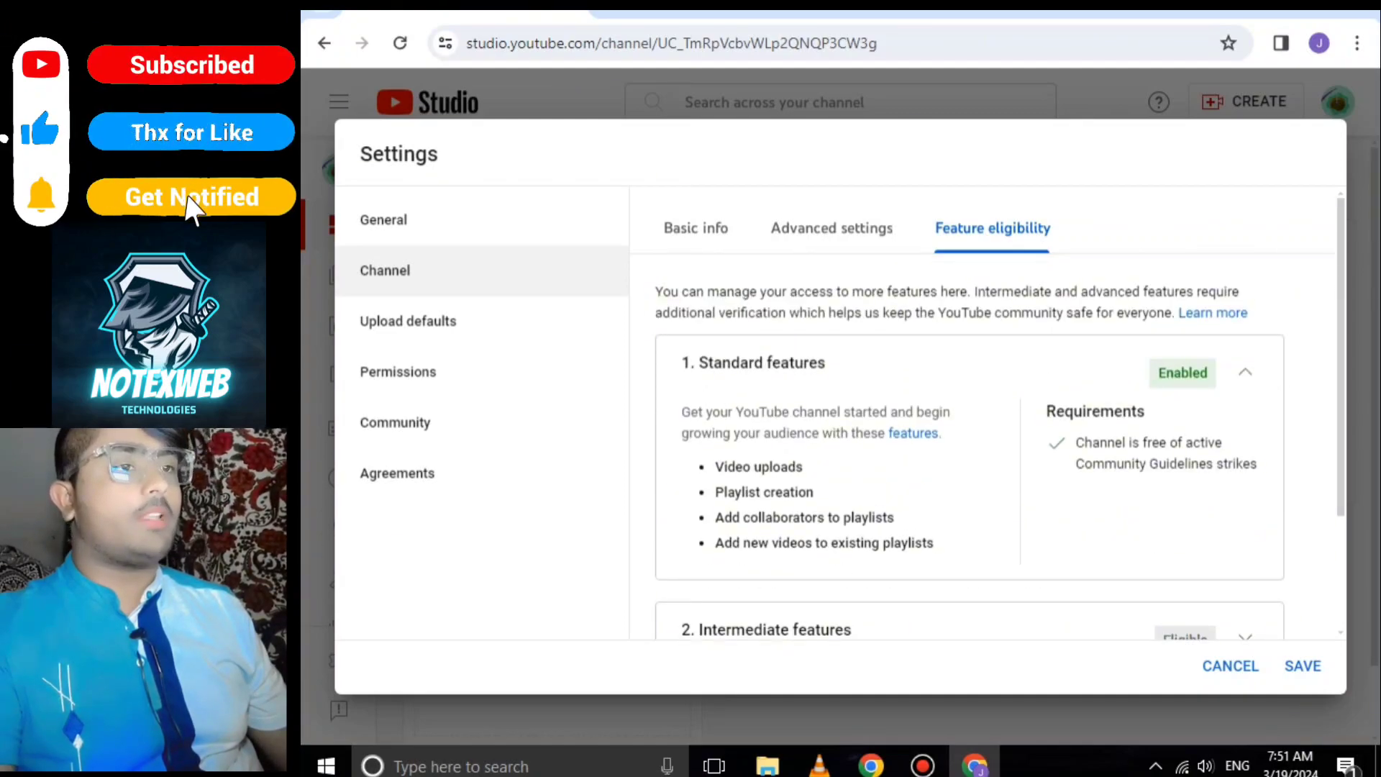
Expand the intermediate features and review their included features and requirements alongside the standard features.
{"action": "scroll", "coordinate": [970, 446], "scroll_direction": "down", "scroll_amount": 3}
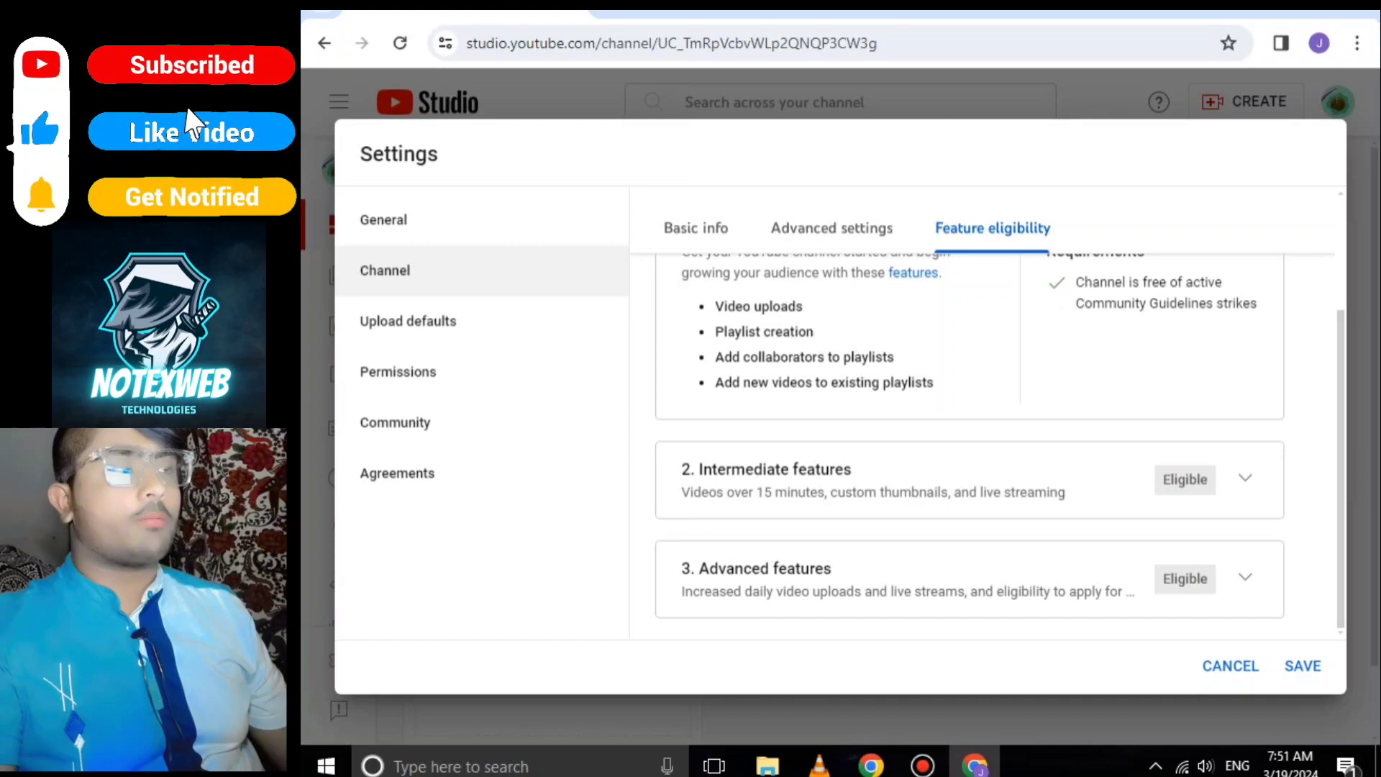
{"action": "left_click", "coordinate": [1247, 478]}
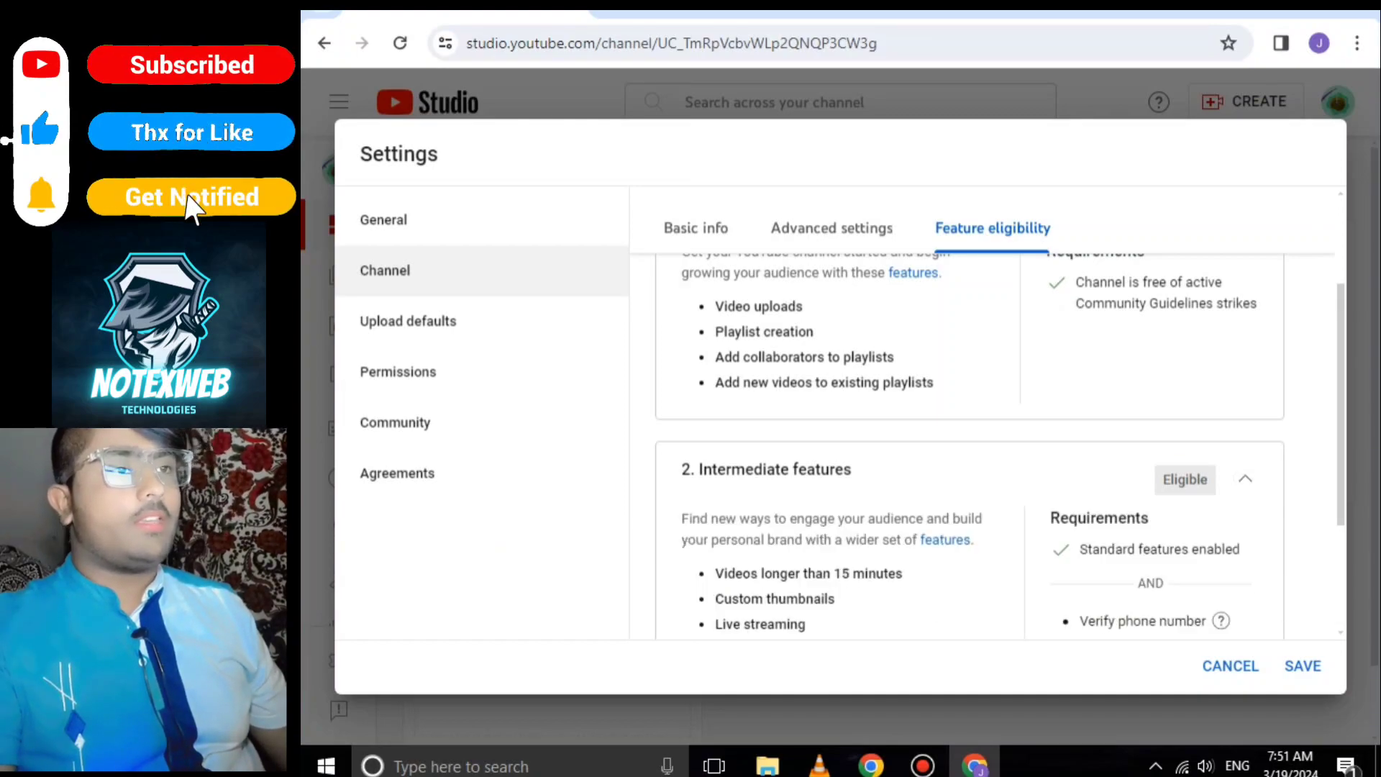
{"action": "scroll", "coordinate": [971, 445], "scroll_direction": "down", "scroll_amount": 1}
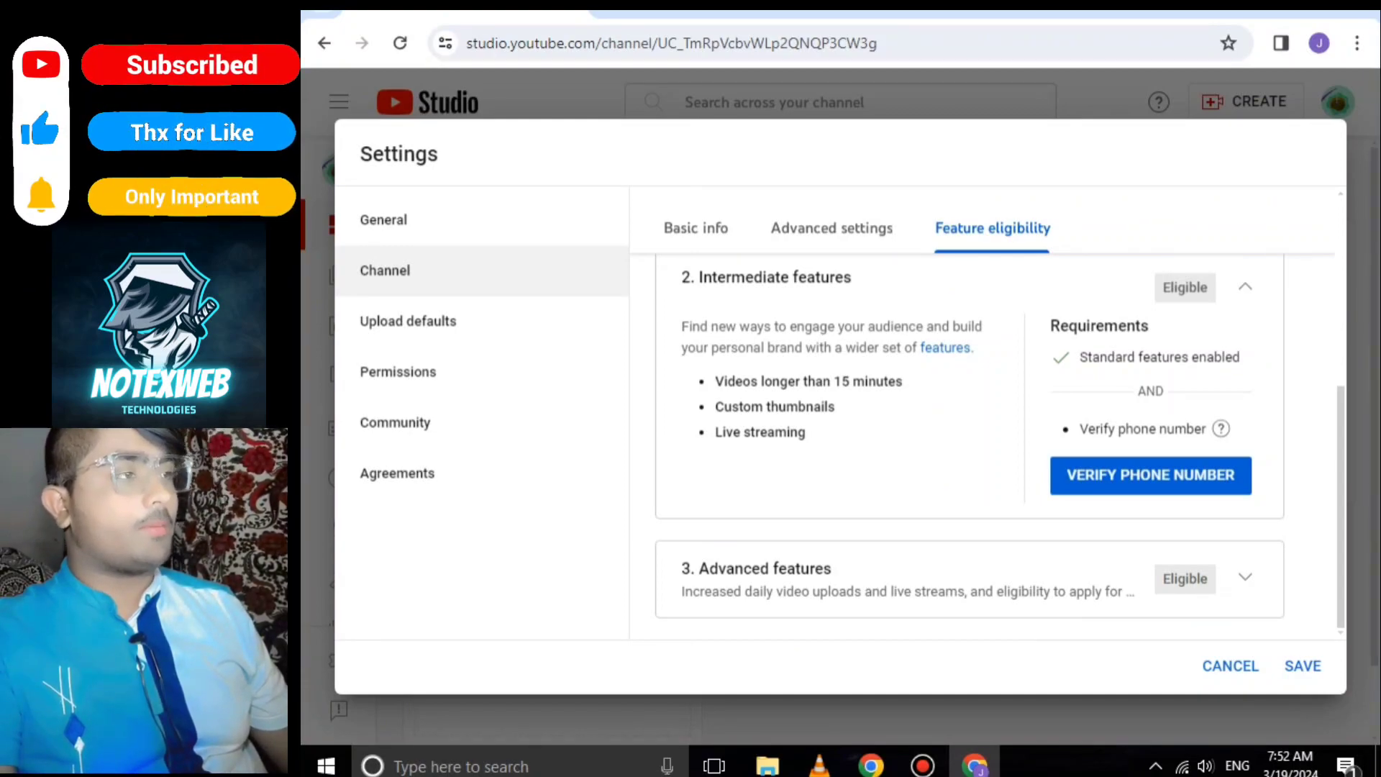
{"action": "scroll", "coordinate": [970, 445], "scroll_direction": "up", "scroll_amount": 1}
{"action": "scroll", "coordinate": [971, 446], "scroll_direction": "up", "scroll_amount": 4}
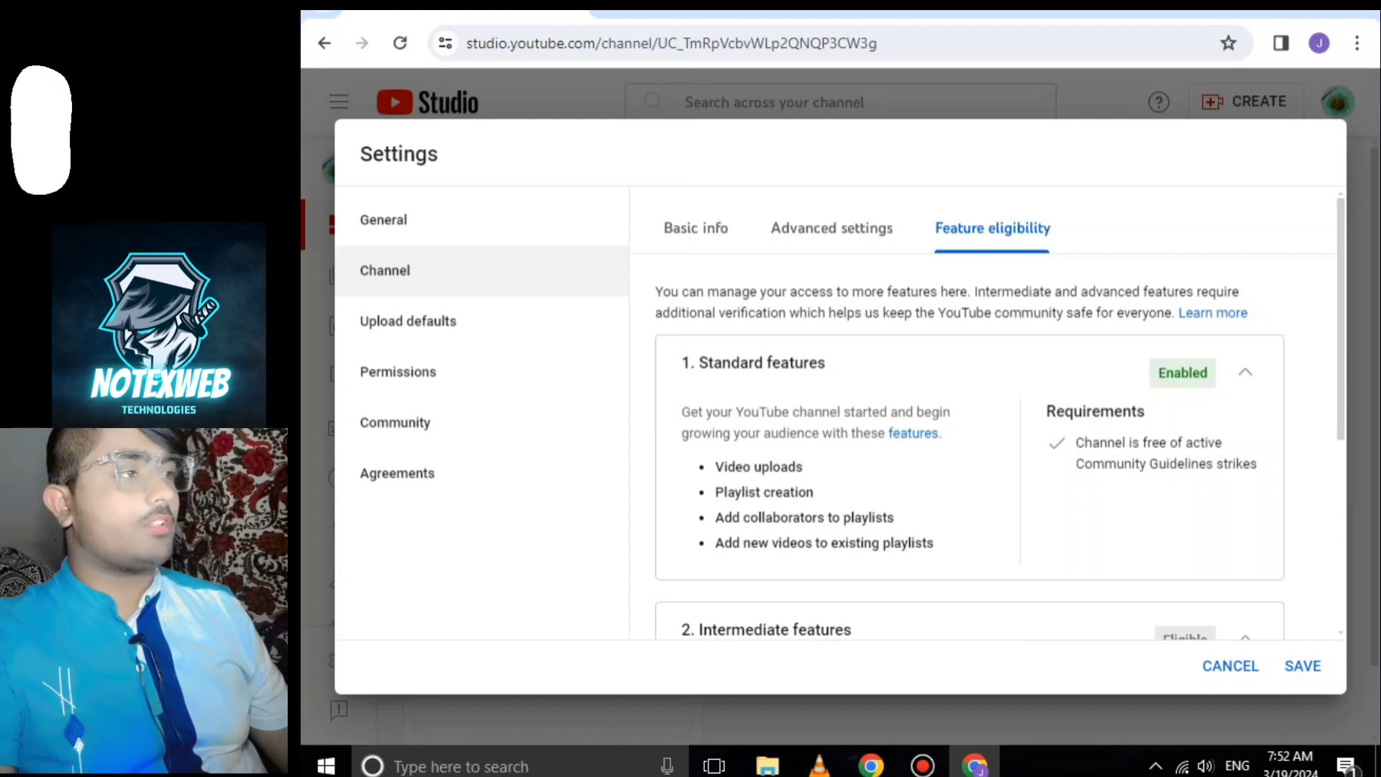
Open the phone number verification page for the intermediate features, then return to the channel's feature eligibility settings.
{"action": "scroll", "coordinate": [970, 446], "scroll_direction": "down", "scroll_amount": 4}
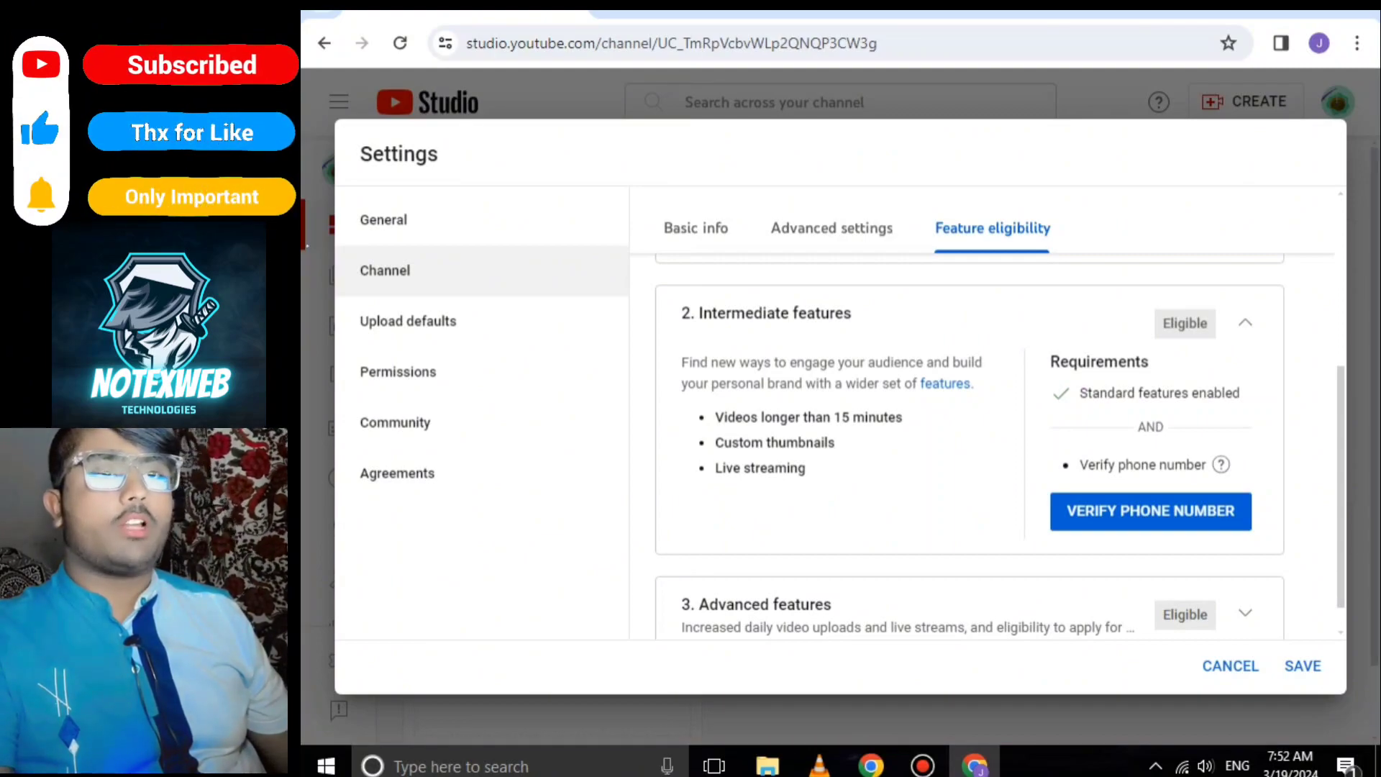
{"action": "left_click", "coordinate": [1152, 511]}
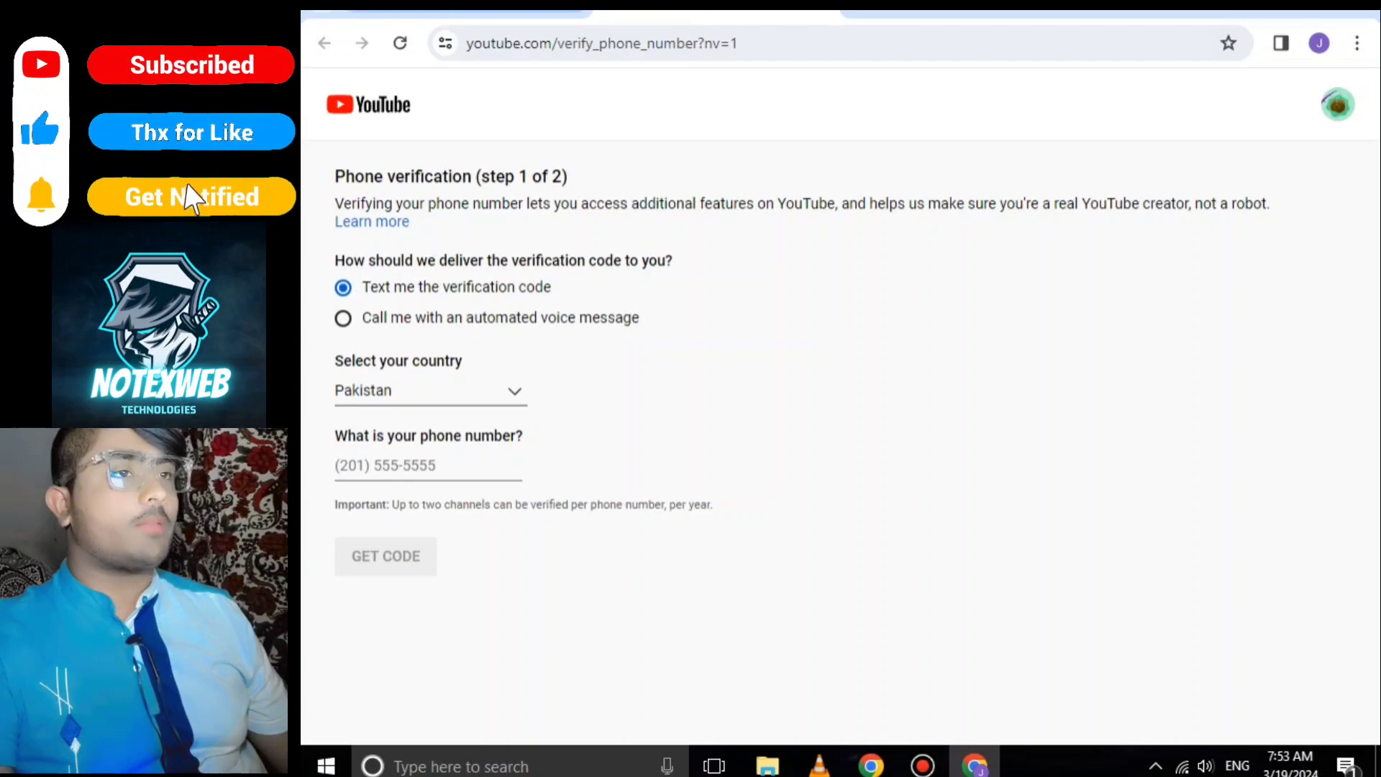
{"action": "left_click", "coordinate": [468, 13]}
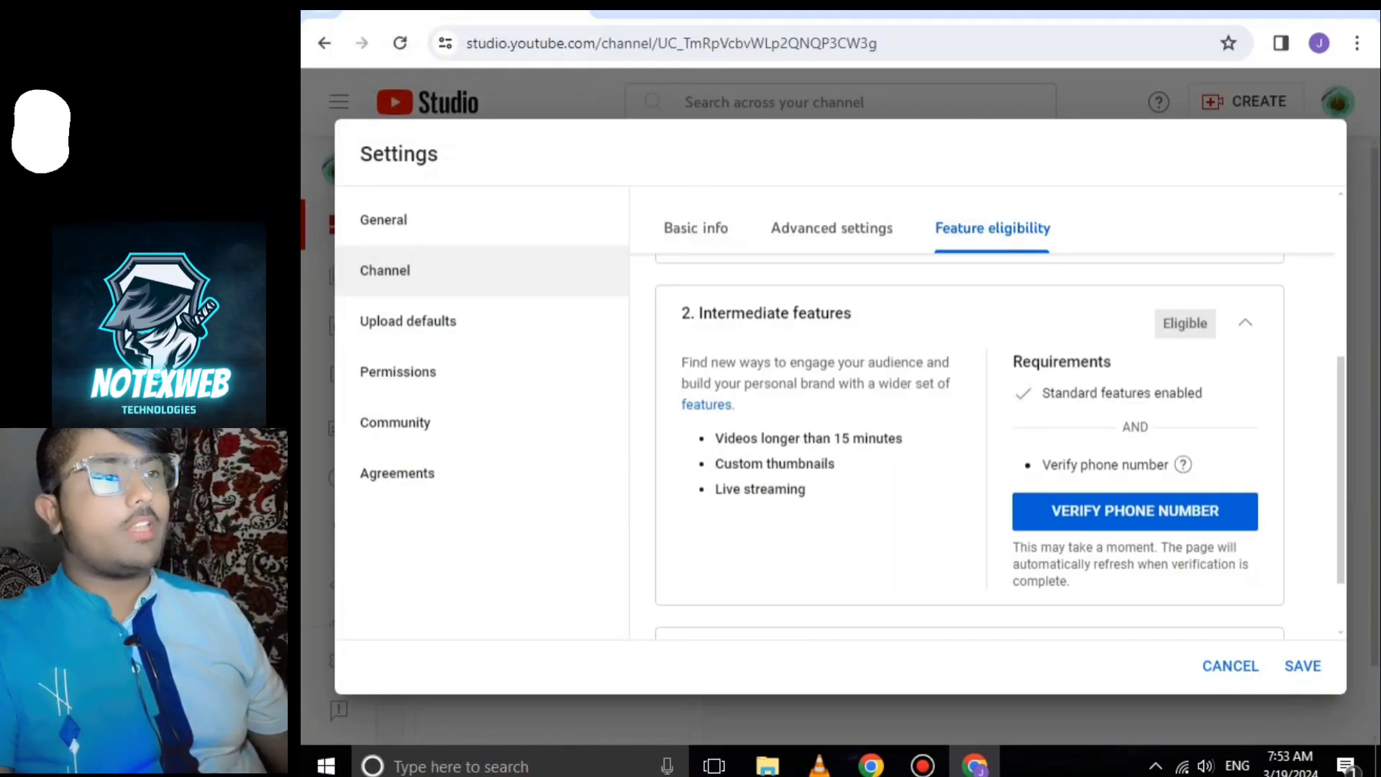
Expand the advanced features and review their included features and access requirements.
{"action": "scroll", "coordinate": [983, 446], "scroll_direction": "down", "scroll_amount": 1}
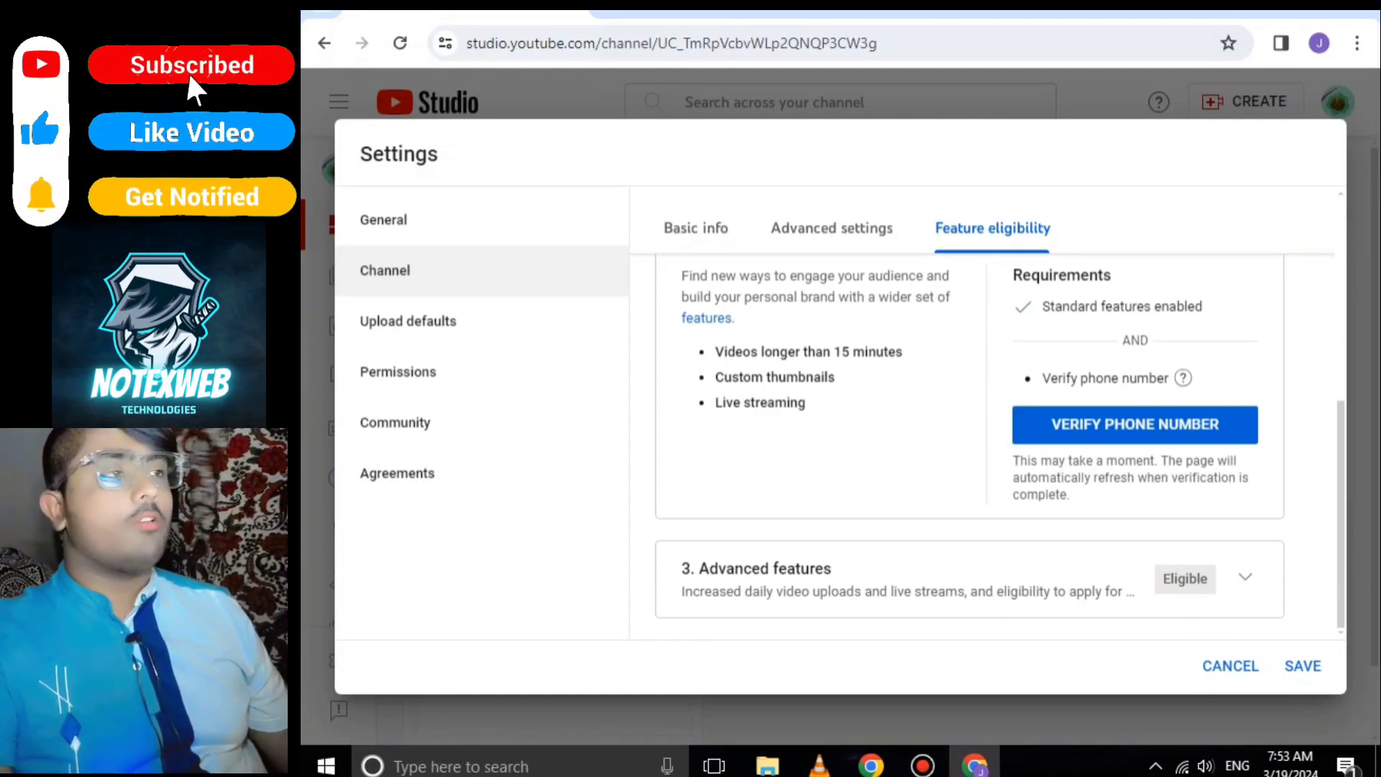
{"action": "scroll", "coordinate": [983, 445], "scroll_direction": "down", "scroll_amount": 4}
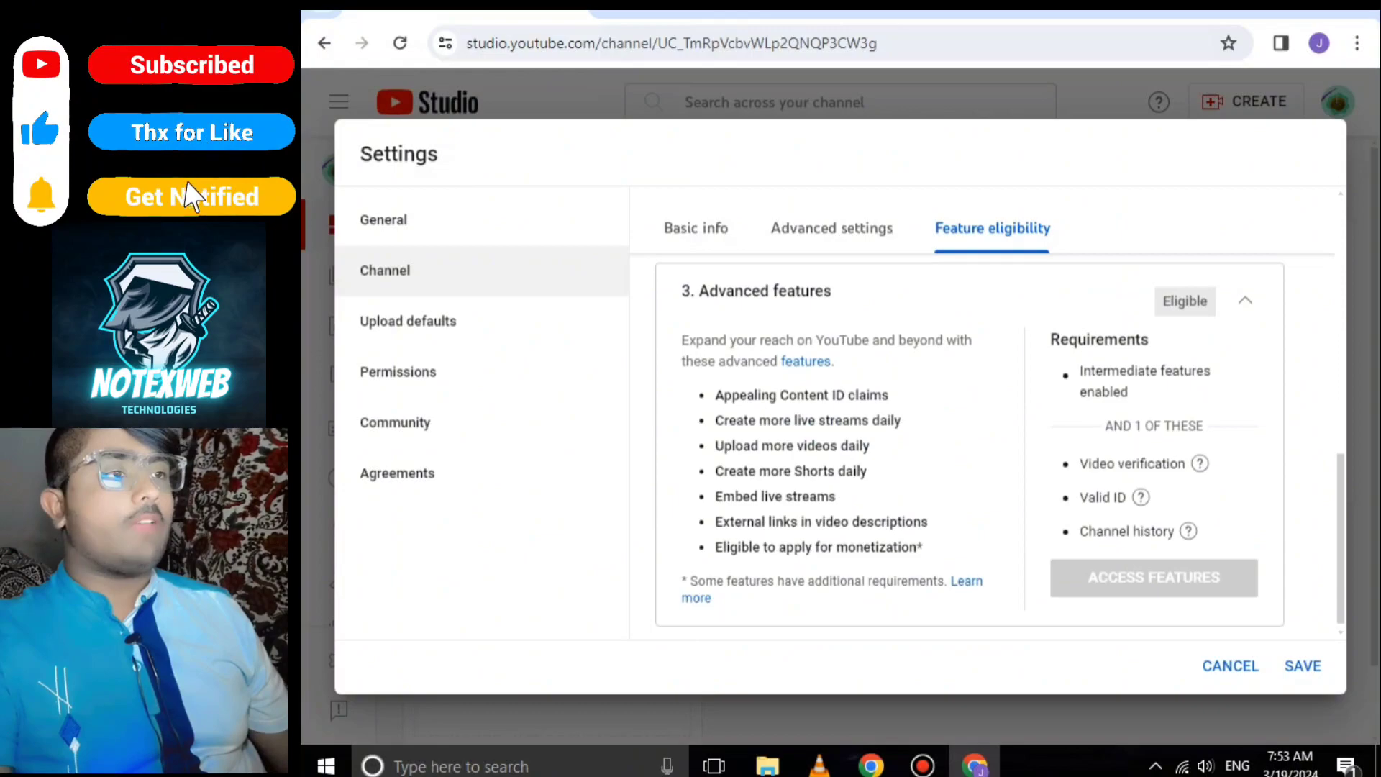
{"action": "scroll", "coordinate": [982, 446], "scroll_direction": "up", "scroll_amount": 4}
{"action": "scroll", "coordinate": [971, 432], "scroll_direction": "down", "scroll_amount": 4}
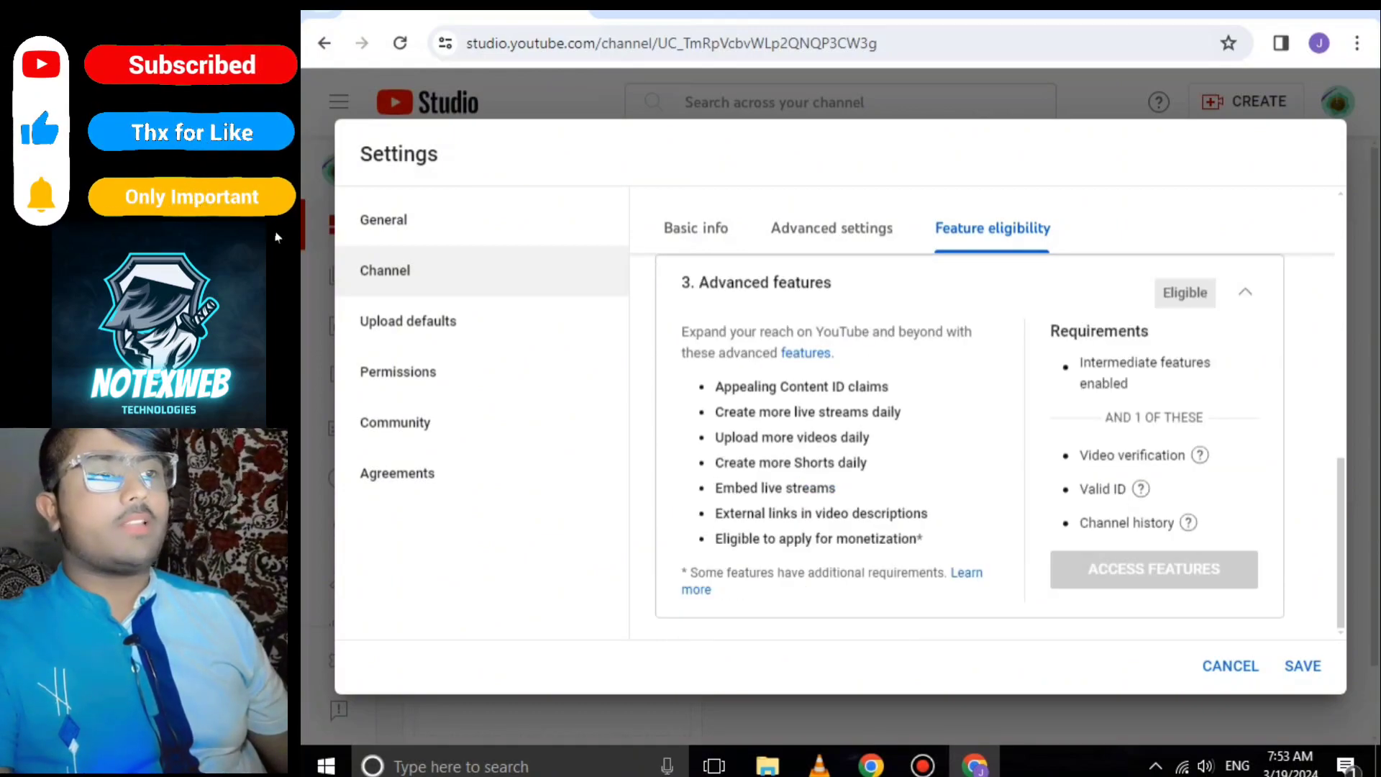